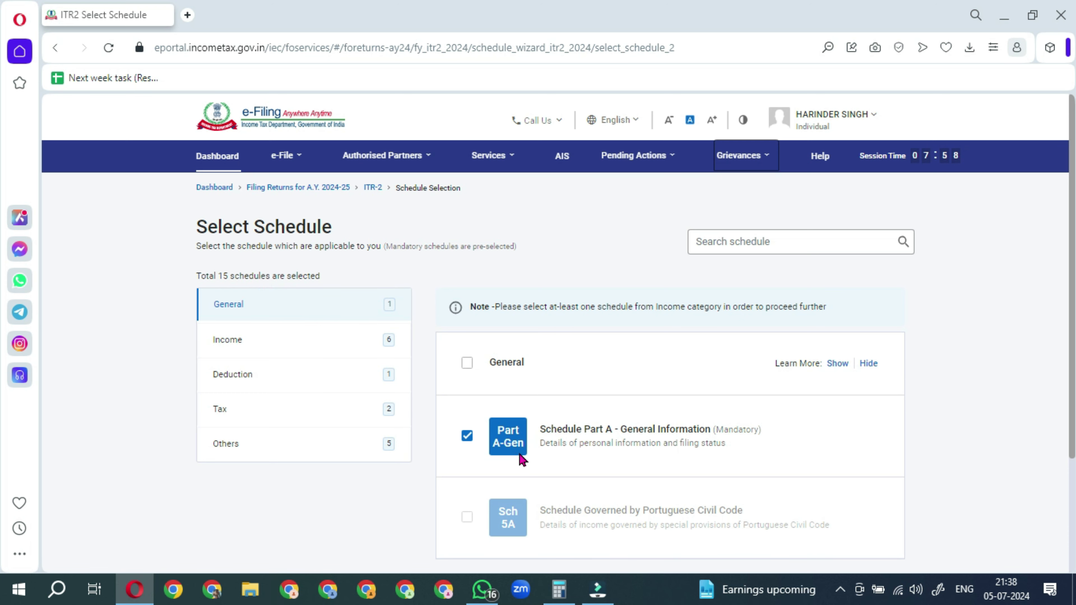
- Review the schedules selected in the Income category, from Schedule Salary through the special and foreign source income schedules
{"action": "scroll", "coordinate": [521, 453], "scroll_direction": "down", "scroll_amount": 3}
{"action": "scroll", "coordinate": [522, 459], "scroll_direction": "up", "scroll_amount": 3}
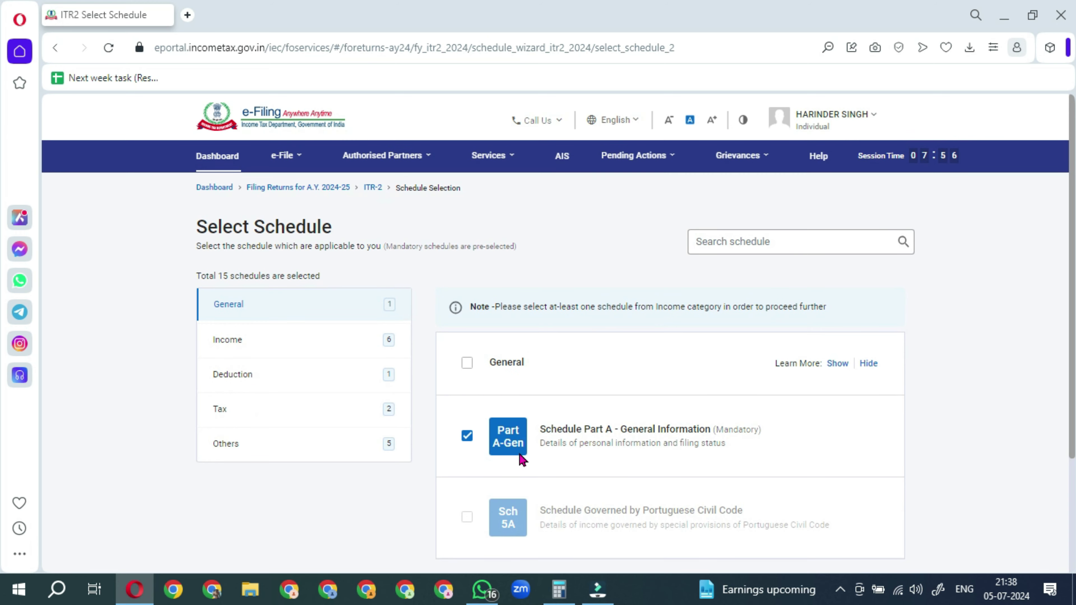
{"action": "left_click", "coordinate": [278, 344]}
{"action": "scroll", "coordinate": [627, 396], "scroll_direction": "down", "scroll_amount": 2}
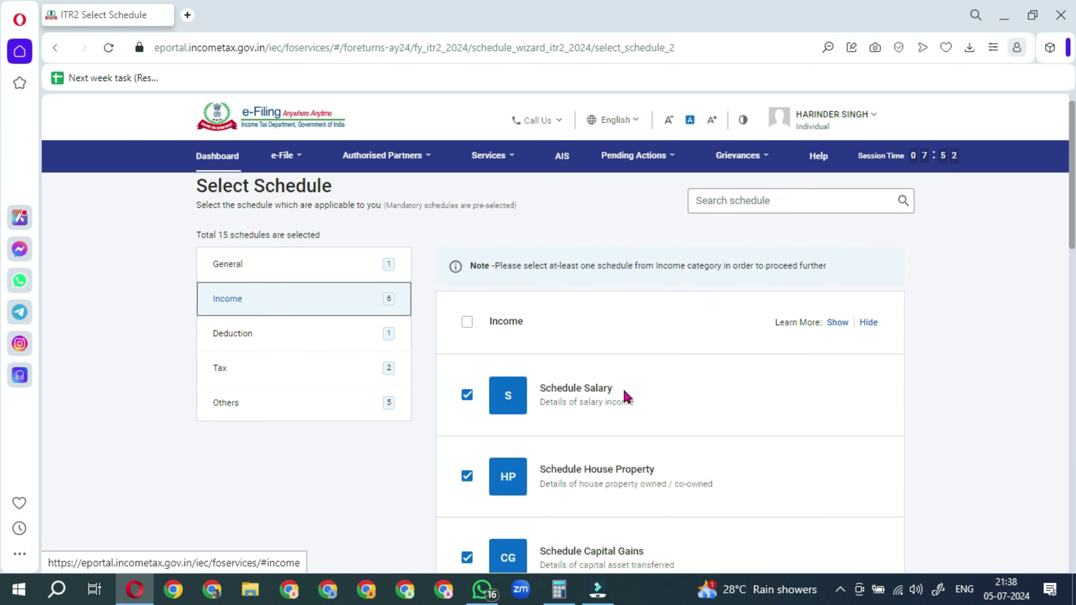
{"action": "scroll", "coordinate": [631, 396], "scroll_direction": "down", "scroll_amount": 2}
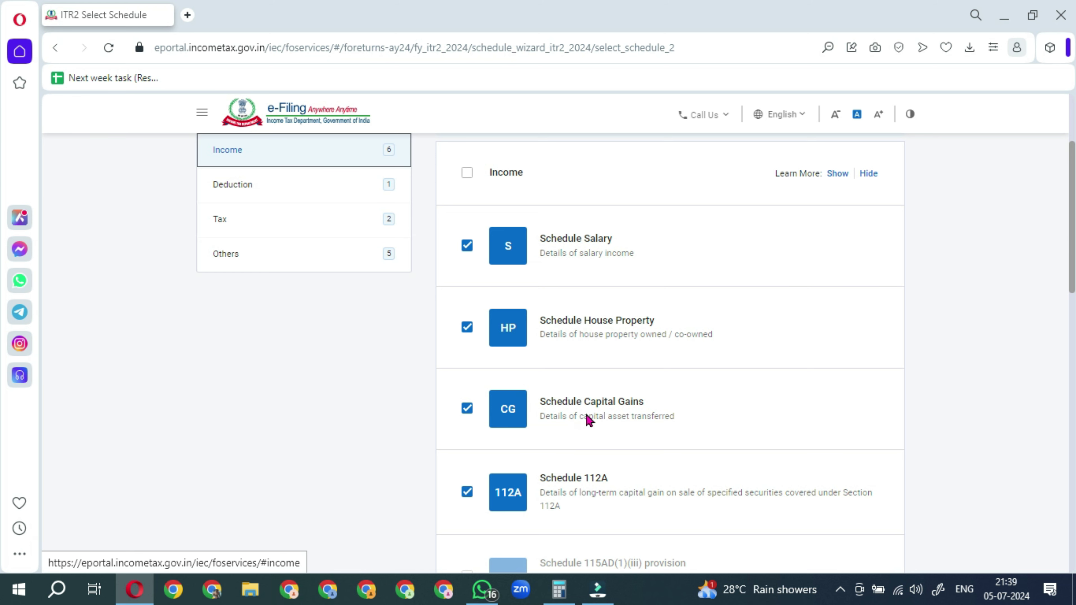
{"action": "scroll", "coordinate": [603, 419], "scroll_direction": "down", "scroll_amount": 2}
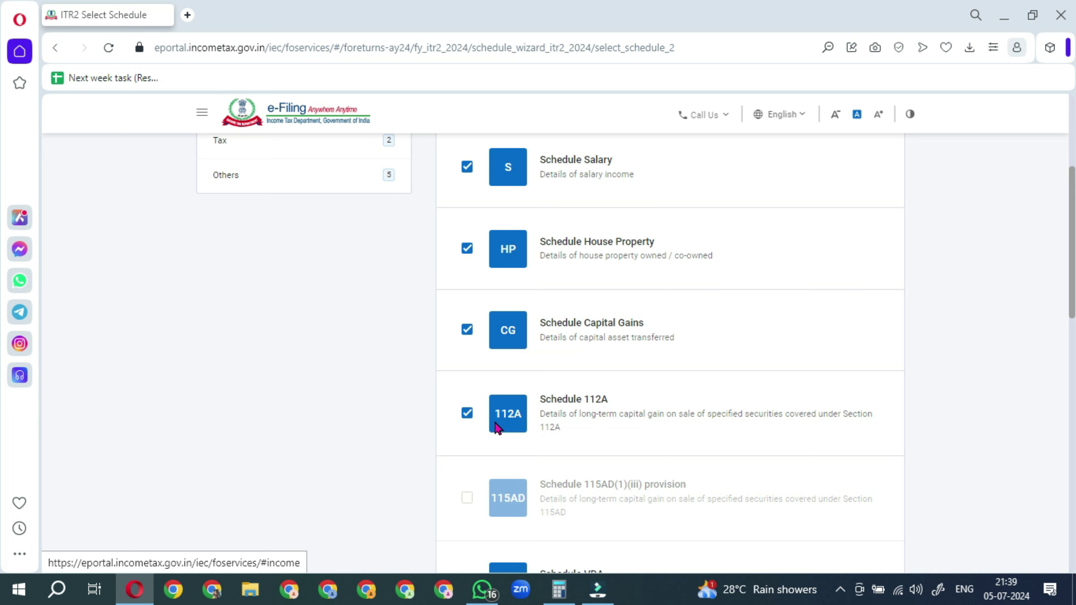
{"action": "scroll", "coordinate": [563, 388], "scroll_direction": "down", "scroll_amount": 3}
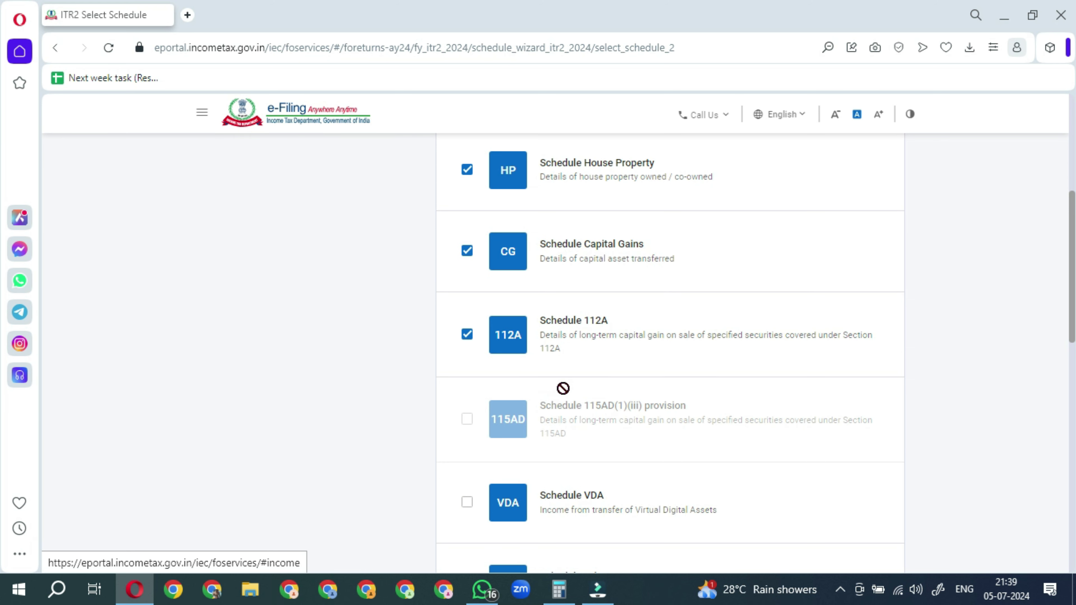
{"action": "scroll", "coordinate": [568, 387], "scroll_direction": "down", "scroll_amount": 1}
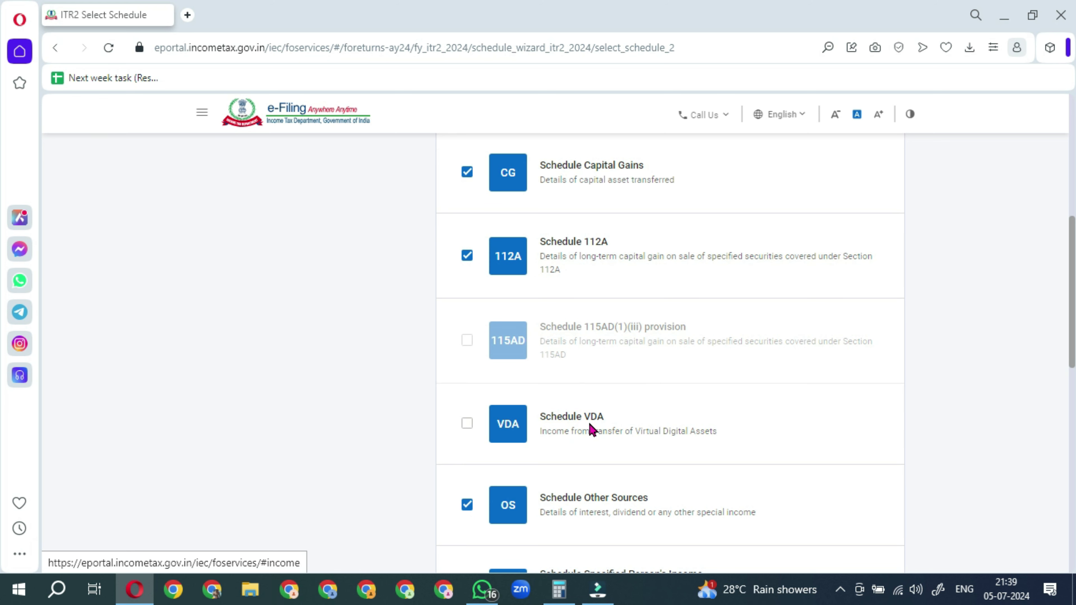
{"action": "scroll", "coordinate": [592, 429], "scroll_direction": "down", "scroll_amount": 1}
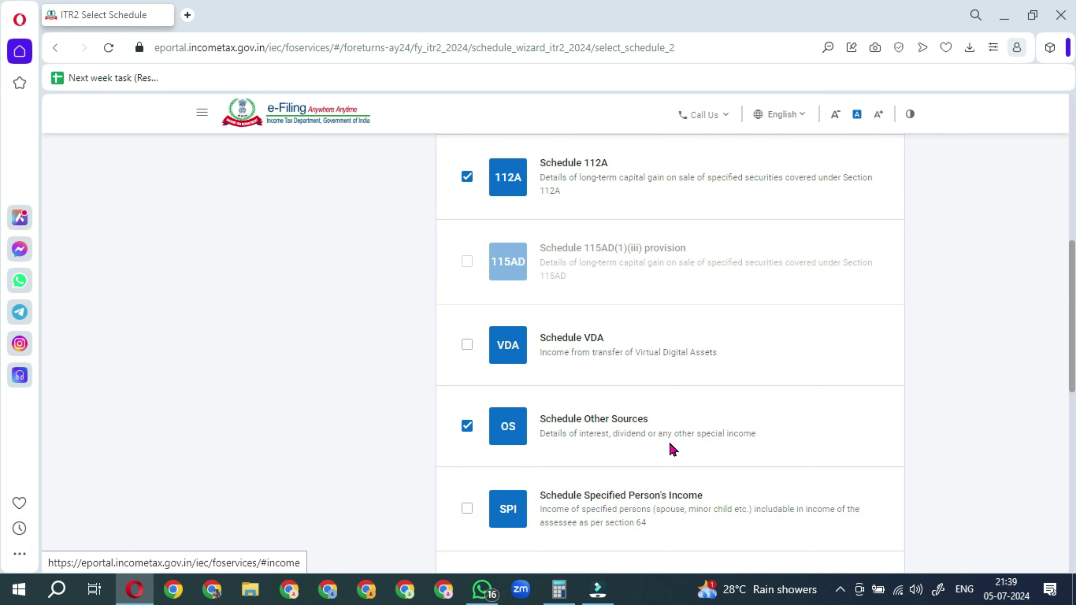
{"action": "scroll", "coordinate": [670, 449], "scroll_direction": "down", "scroll_amount": 1}
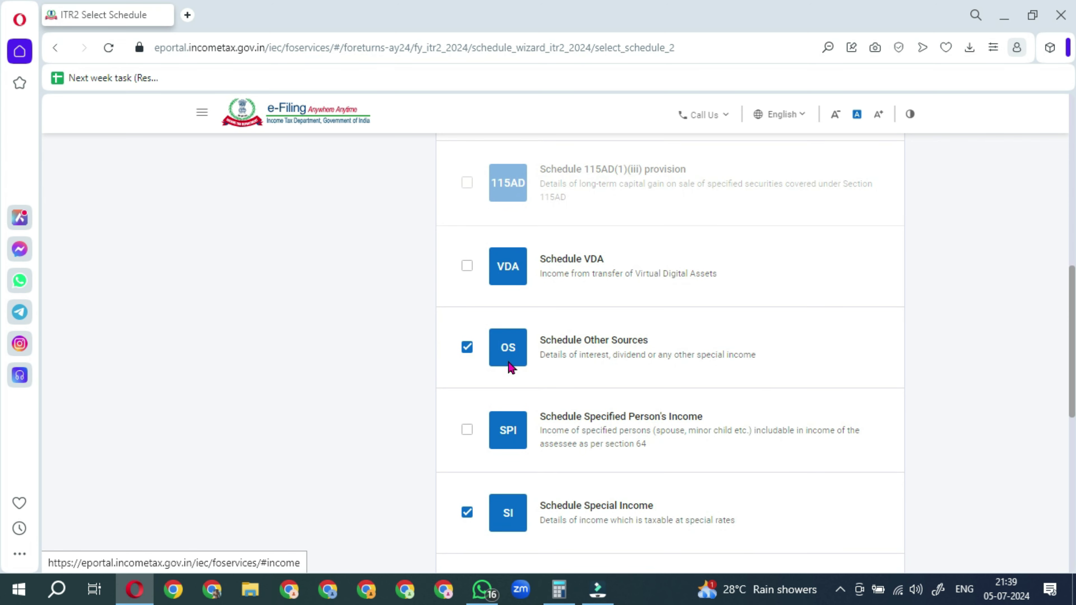
{"action": "scroll", "coordinate": [514, 365], "scroll_direction": "down", "scroll_amount": 4}
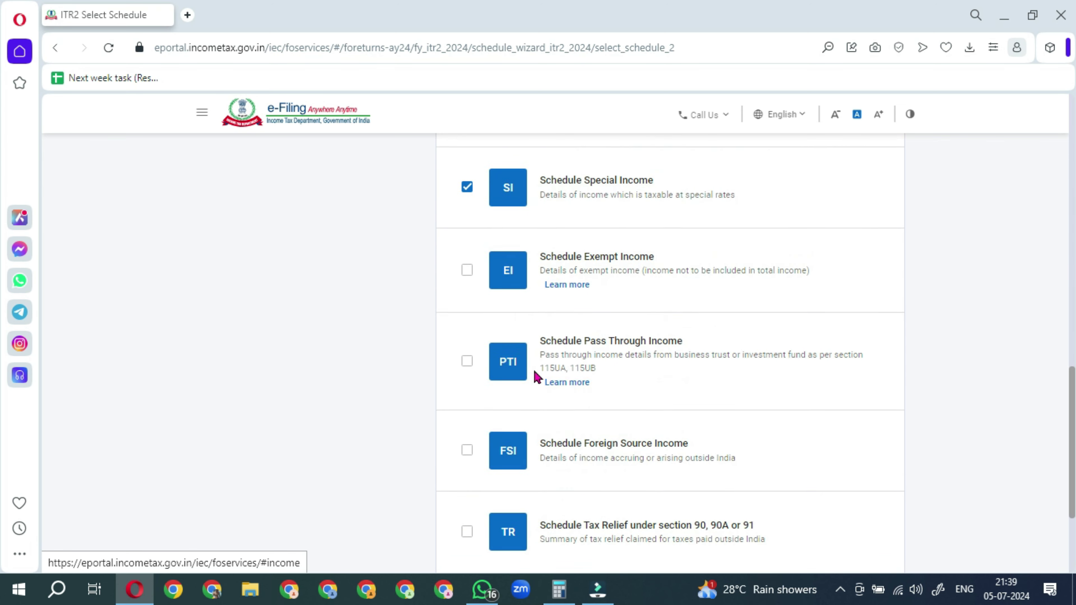
- Accept the current schedule selection, acknowledge the note, and proceed to the schedule questions
{"action": "scroll", "coordinate": [534, 375], "scroll_direction": "down", "scroll_amount": 2}
{"action": "left_click", "coordinate": [851, 443]}
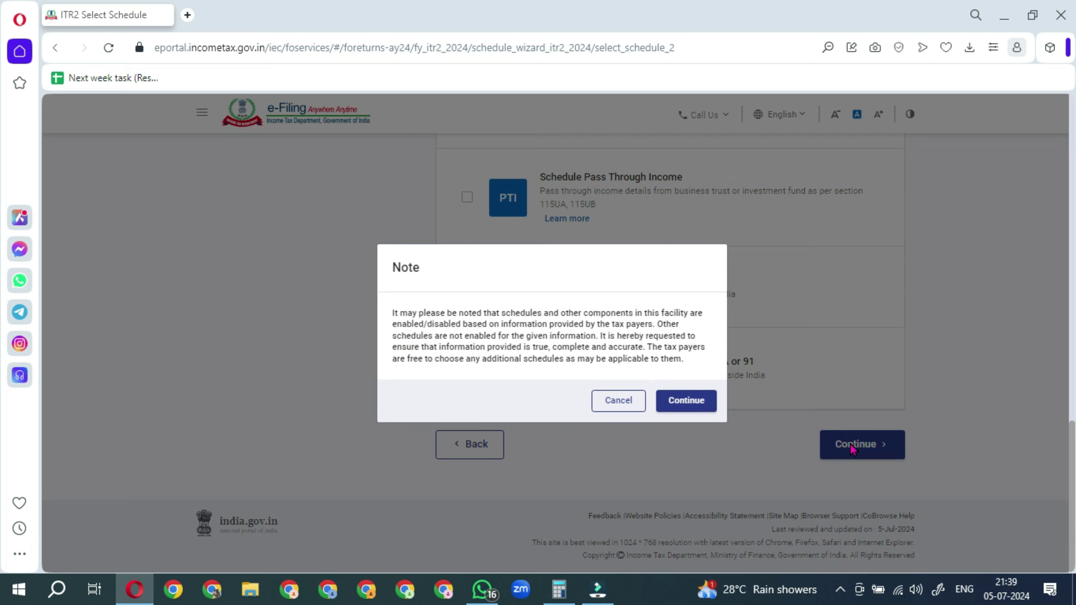
{"action": "left_click", "coordinate": [698, 403]}
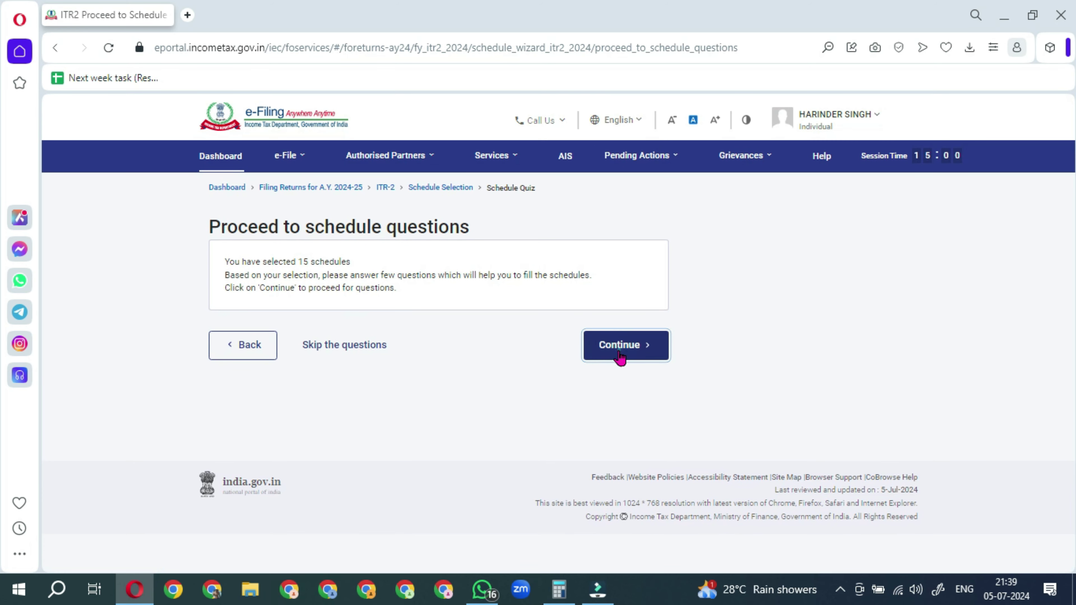
{"action": "left_click", "coordinate": [619, 356]}
- Keep Yes for opting out of the new tax regime and proceed past the salary exemption questions without answering them
{"action": "scroll", "coordinate": [563, 423], "scroll_direction": "down", "scroll_amount": 3}
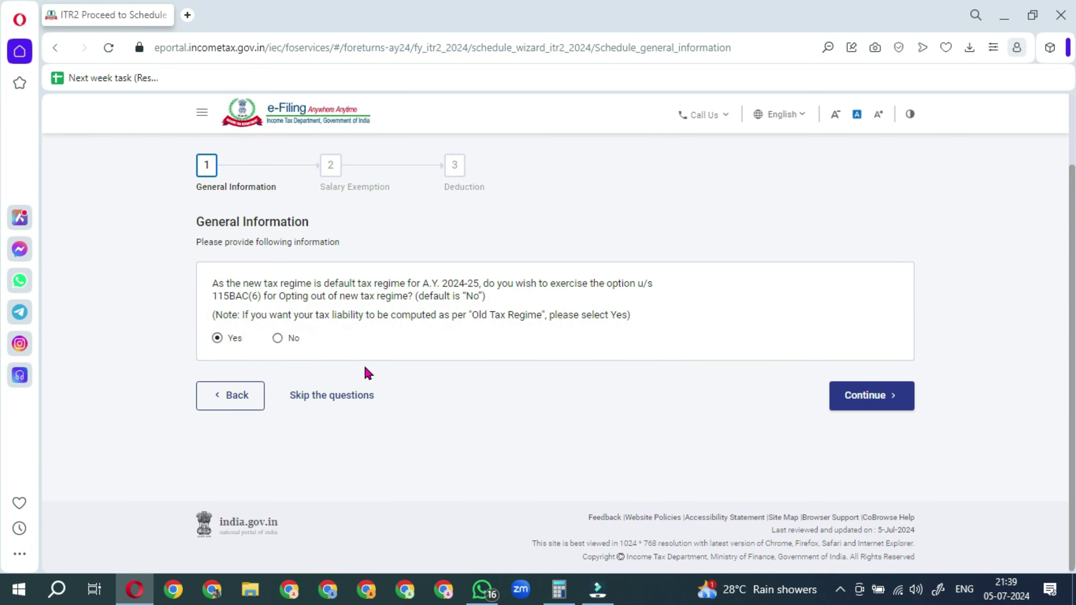
{"action": "left_click", "coordinate": [875, 404]}
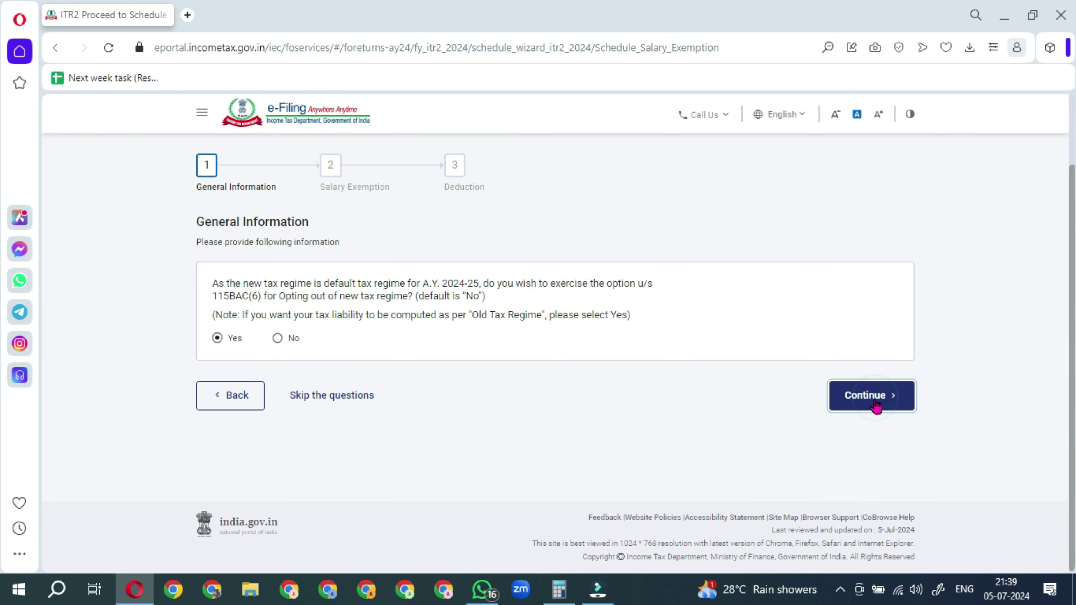
{"action": "scroll", "coordinate": [619, 412], "scroll_direction": "down", "scroll_amount": 10}
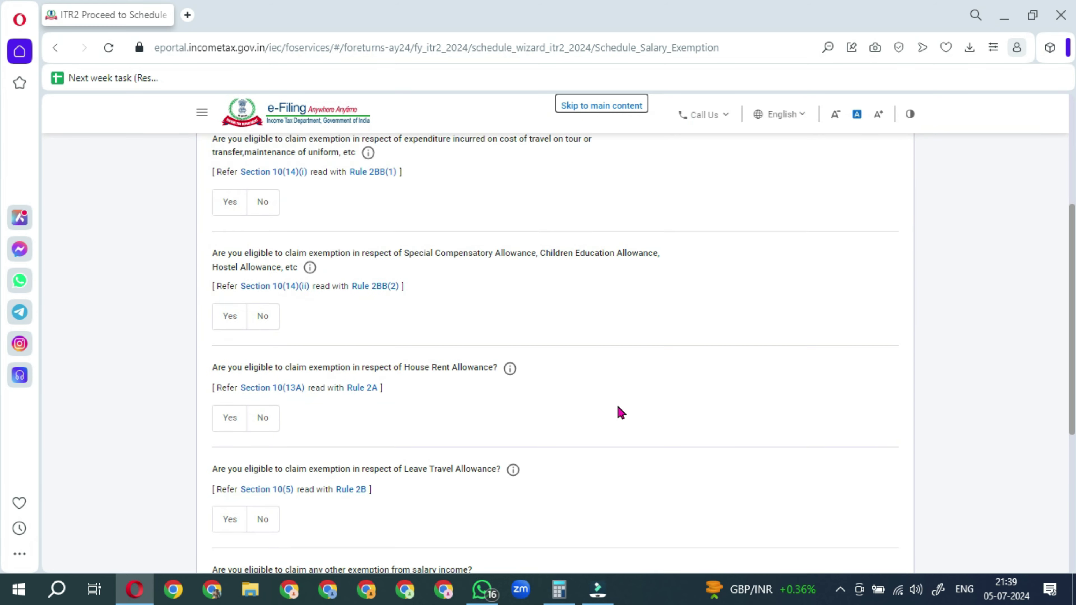
{"action": "left_click", "coordinate": [874, 401]}
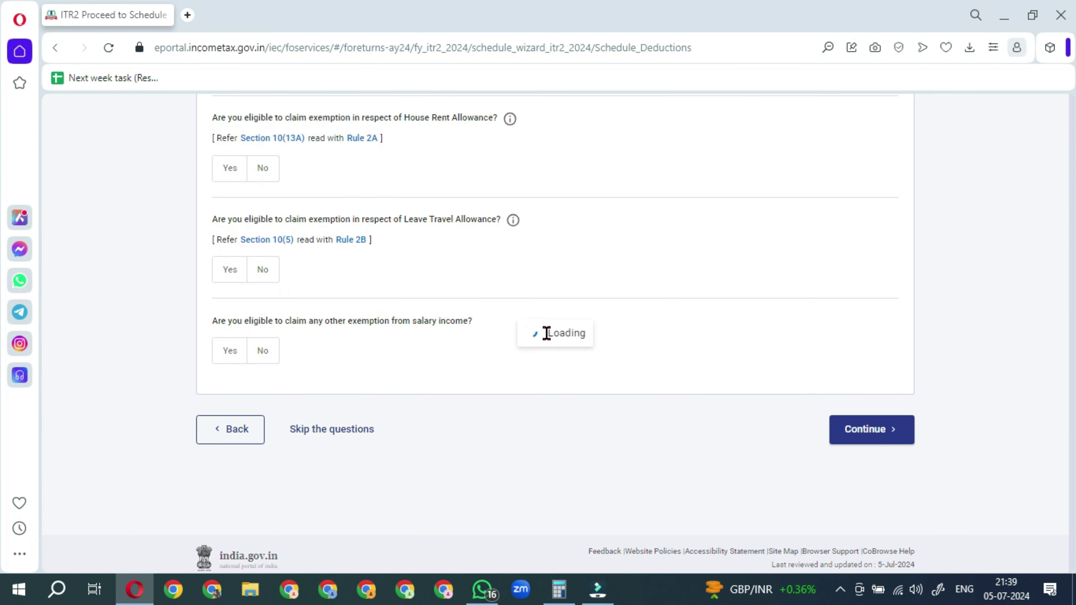
- Enter 10,000 as the savings bank account interest for the section 80TTA deduction
{"action": "scroll", "coordinate": [549, 340], "scroll_direction": "down", "scroll_amount": 4}
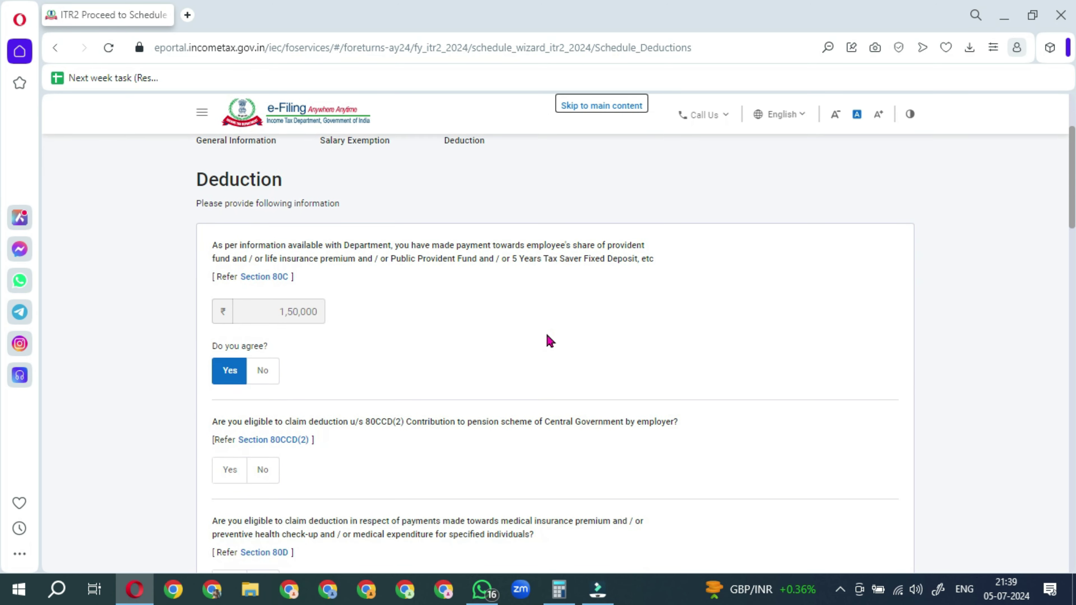
{"action": "scroll", "coordinate": [549, 340], "scroll_direction": "down", "scroll_amount": 3}
{"action": "scroll", "coordinate": [550, 341], "scroll_direction": "down", "scroll_amount": 8}
{"action": "left_click", "coordinate": [285, 350]}
{"action": "type", "text": "10000"}
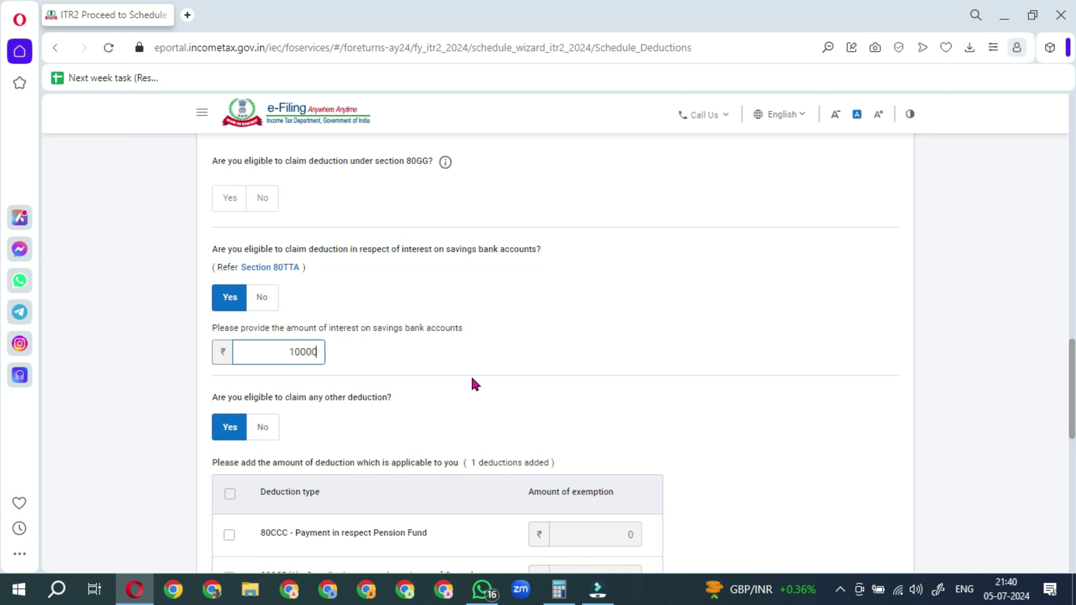
{"action": "left_click", "coordinate": [487, 362]}
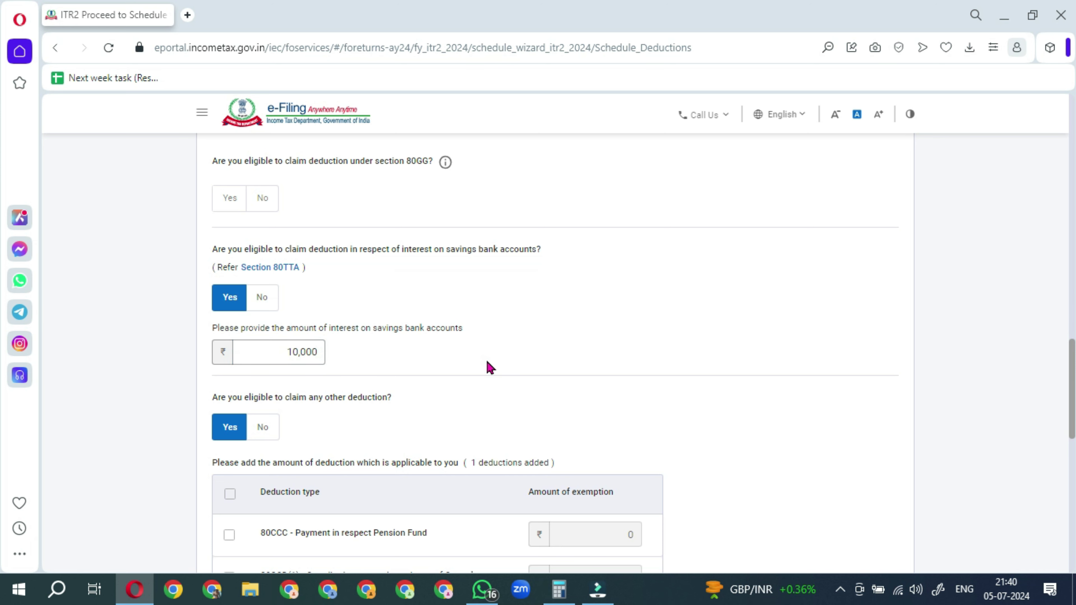
- Submit the deduction answers and acknowledge the notice about verifying pre-filled return data
{"action": "scroll", "coordinate": [487, 367], "scroll_direction": "down", "scroll_amount": 2}
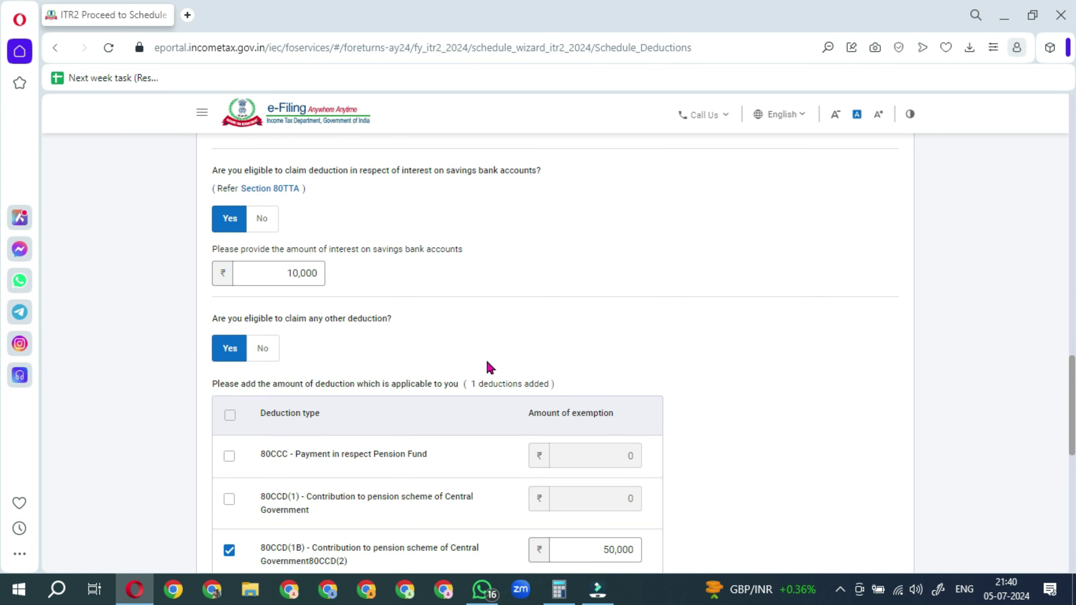
{"action": "scroll", "coordinate": [492, 368], "scroll_direction": "down", "scroll_amount": 10}
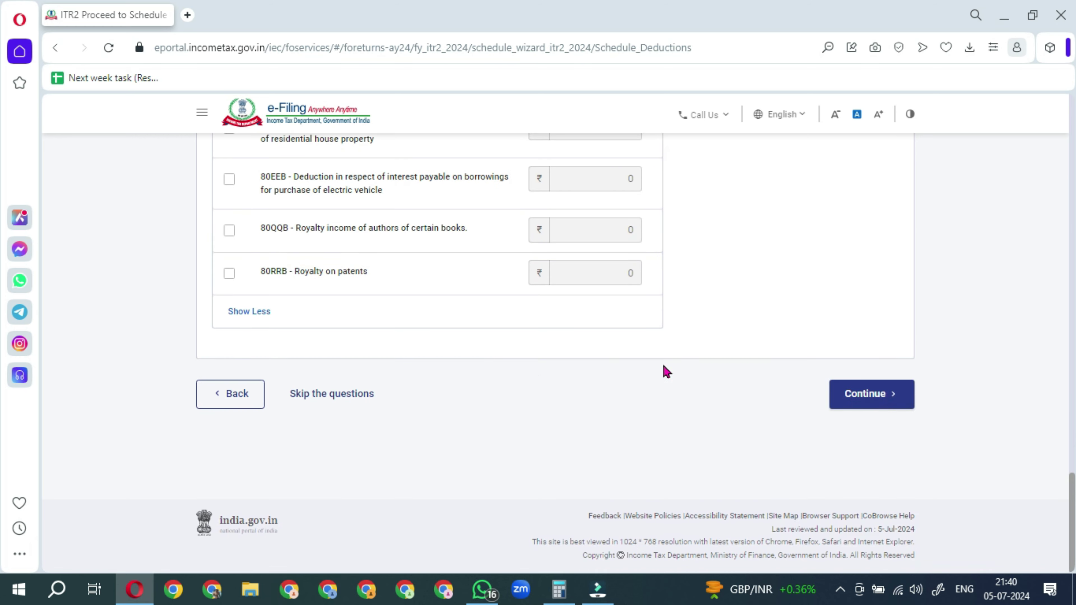
{"action": "left_click", "coordinate": [860, 388]}
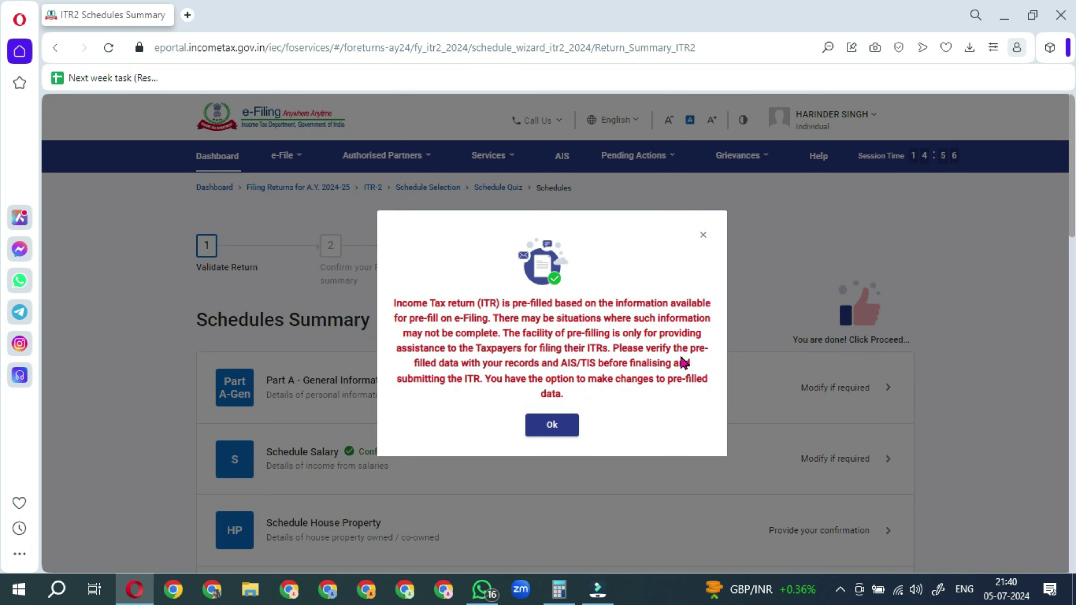
{"action": "left_click", "coordinate": [552, 425]}
- Open Schedule Capital Gains from the schedules summary and acknowledge the notice on quarterly interest computation u/s 234C
{"action": "scroll", "coordinate": [577, 424], "scroll_direction": "down", "scroll_amount": 5}
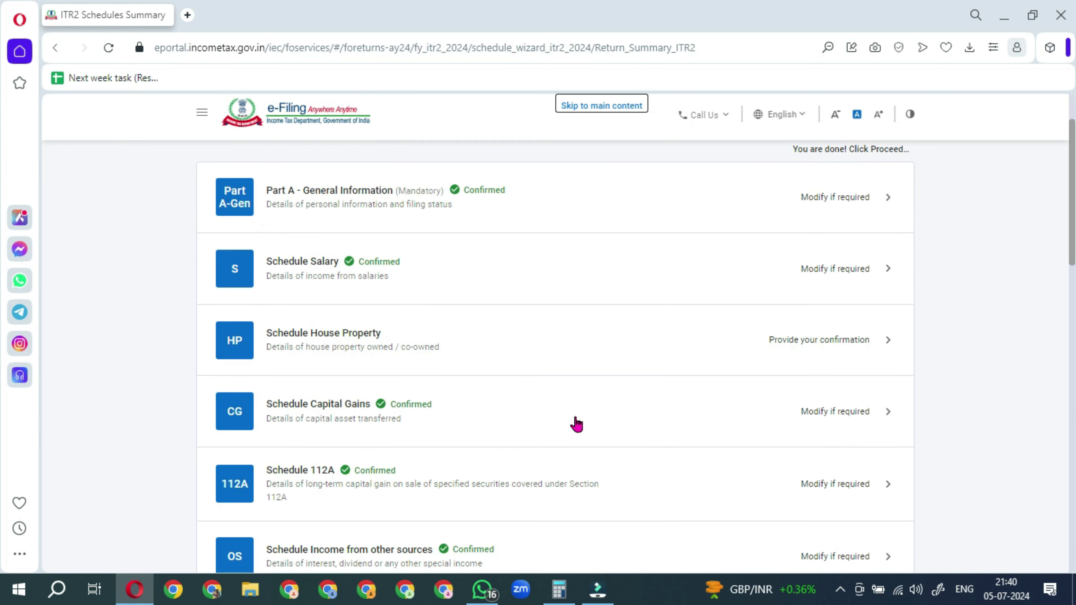
{"action": "scroll", "coordinate": [577, 424], "scroll_direction": "down", "scroll_amount": 2}
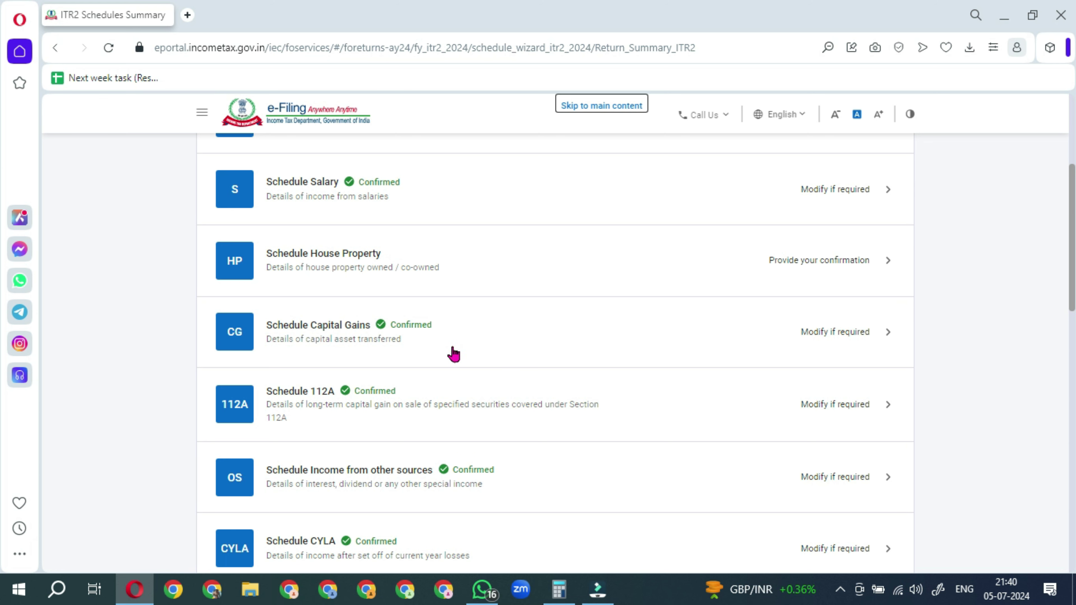
{"action": "left_click", "coordinate": [818, 339]}
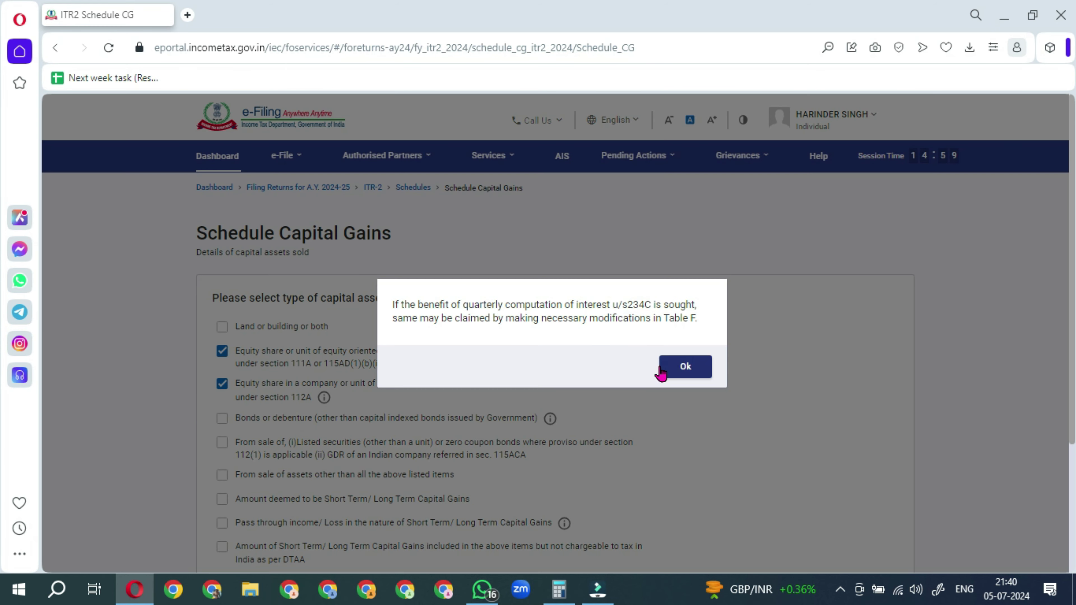
{"action": "left_click", "coordinate": [675, 365]}
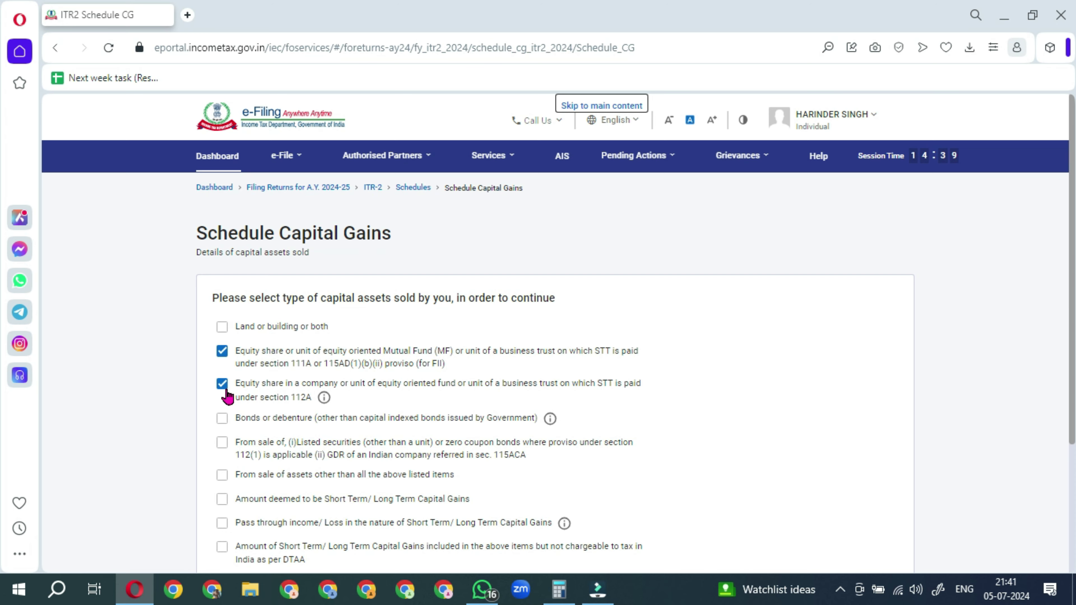
- Continue with the section 111A and 112A equity asset types selected and open the section 111A sale details for editing
{"action": "scroll", "coordinate": [226, 396], "scroll_direction": "down", "scroll_amount": 2}
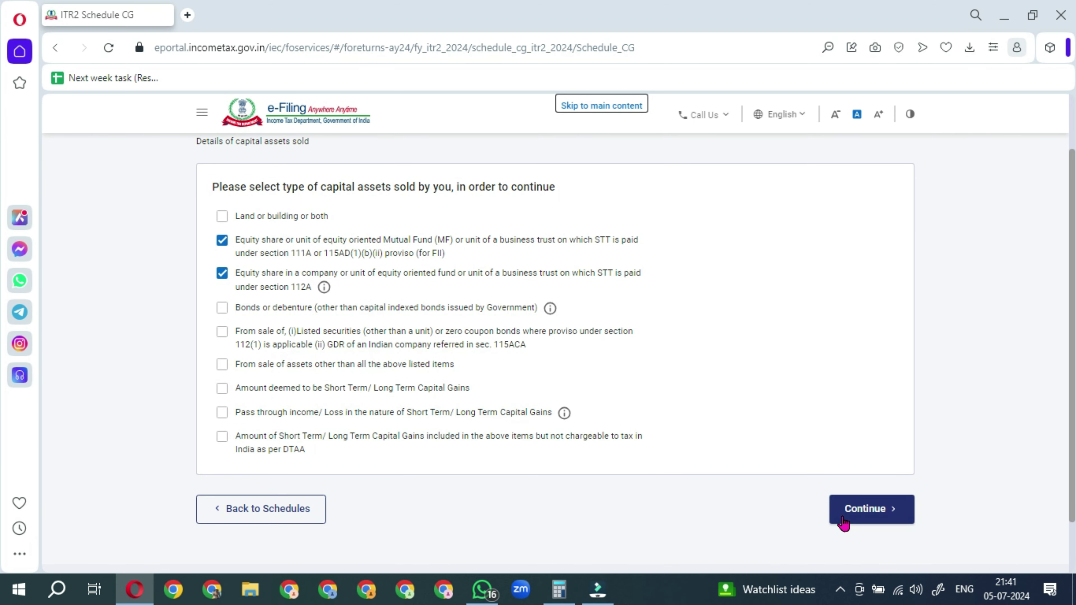
{"action": "left_click", "coordinate": [854, 507]}
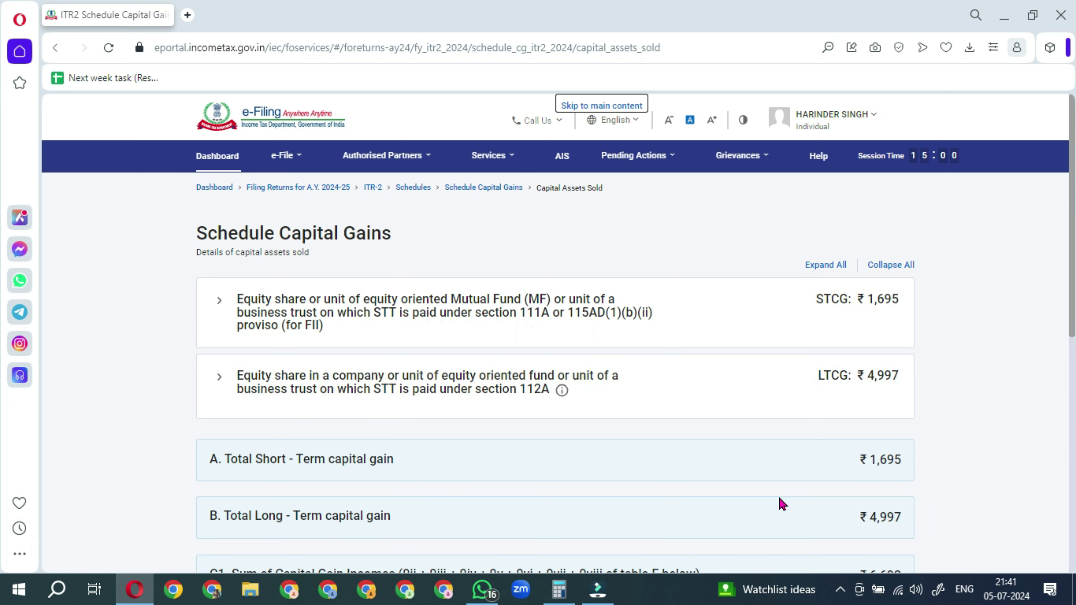
{"action": "left_click", "coordinate": [686, 299]}
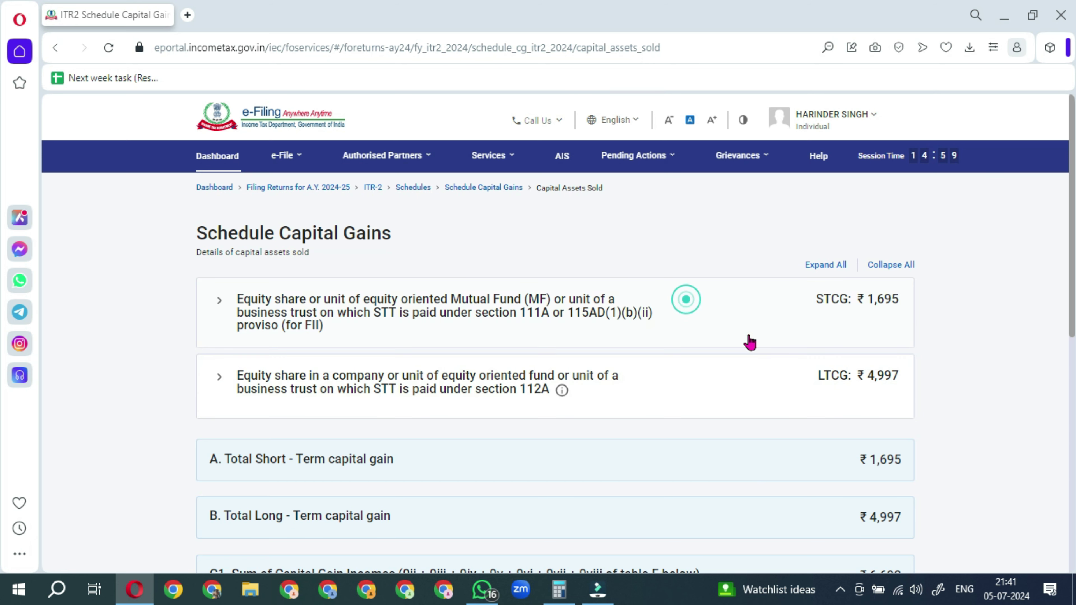
{"action": "scroll", "coordinate": [784, 373], "scroll_direction": "down", "scroll_amount": 2}
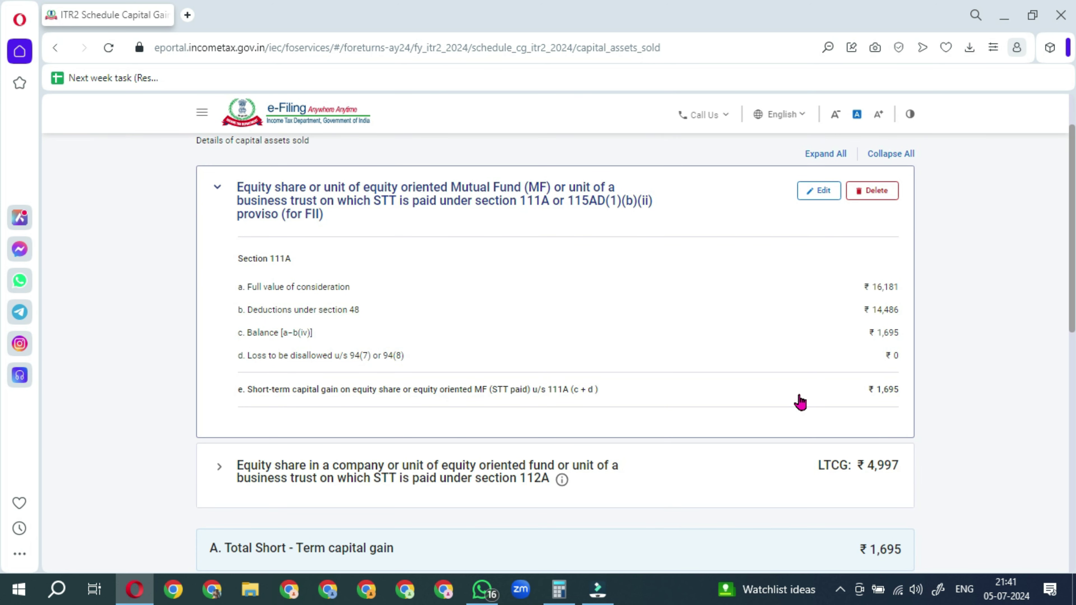
{"action": "left_click", "coordinate": [820, 190]}
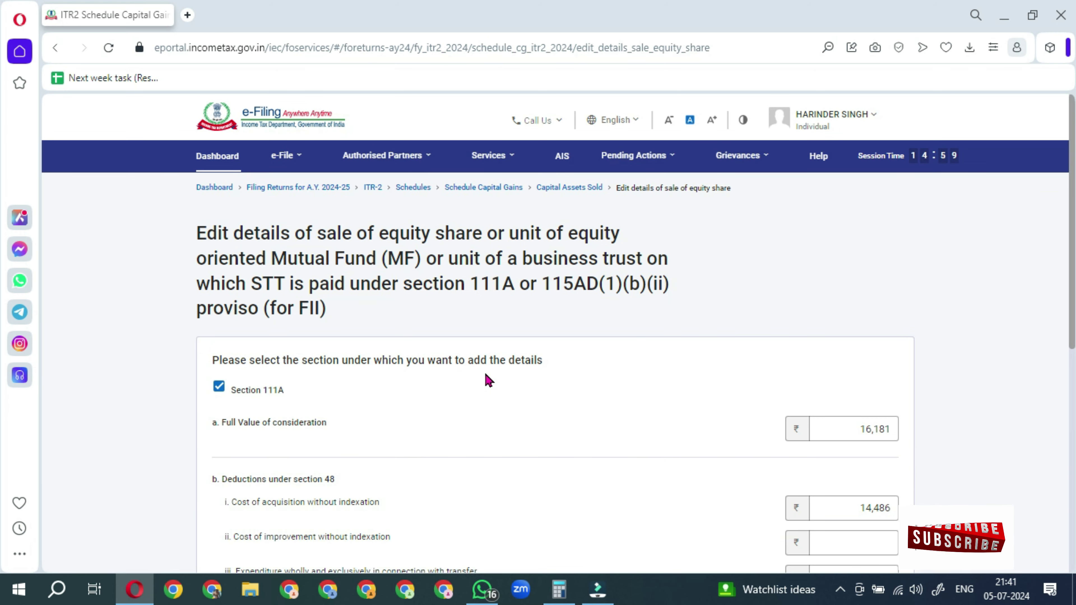
- Check the full value of consideration and cost of acquisition under section 111A, and save the equity sale details
{"action": "scroll", "coordinate": [490, 380], "scroll_direction": "down", "scroll_amount": 5}
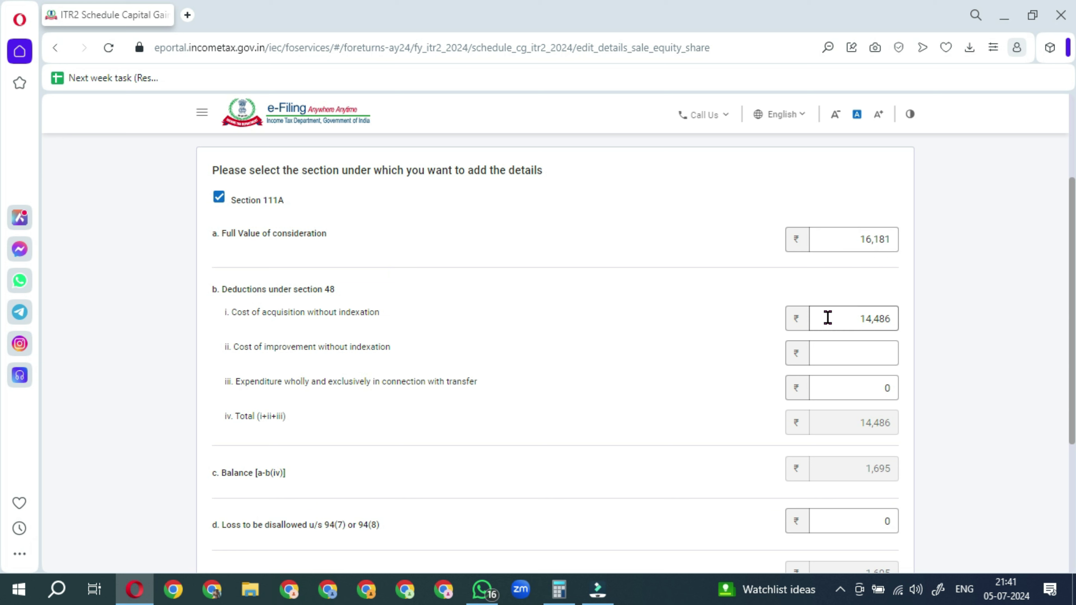
{"action": "left_click", "coordinate": [891, 324]}
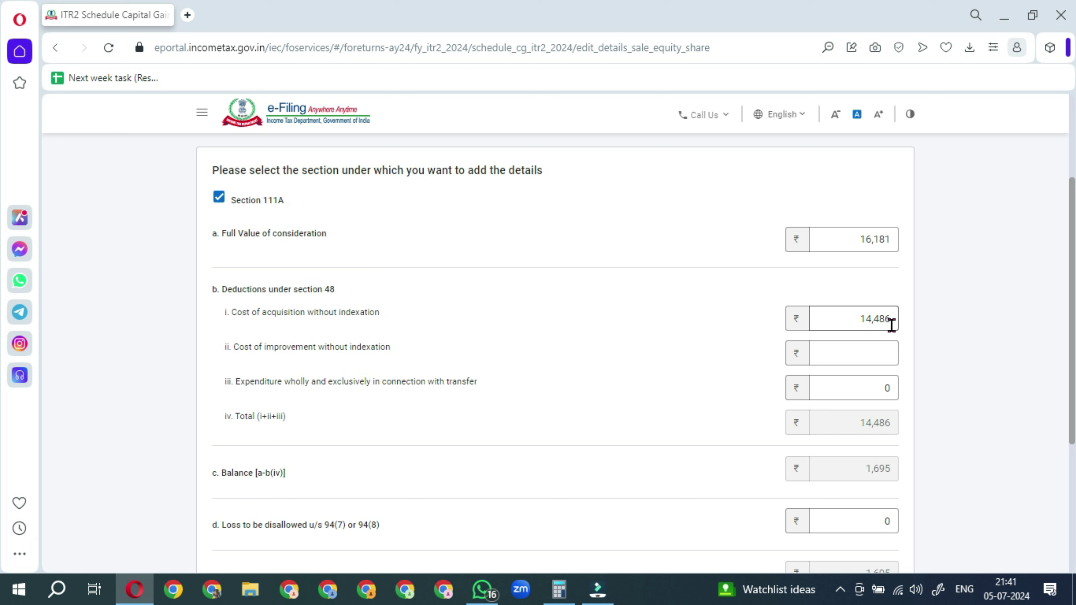
{"action": "left_click", "coordinate": [900, 339]}
{"action": "left_click", "coordinate": [858, 238]}
{"action": "left_click", "coordinate": [865, 327]}
{"action": "left_click", "coordinate": [857, 320]}
{"action": "left_click", "coordinate": [902, 325]}
{"action": "scroll", "coordinate": [902, 326], "scroll_direction": "down", "scroll_amount": 3}
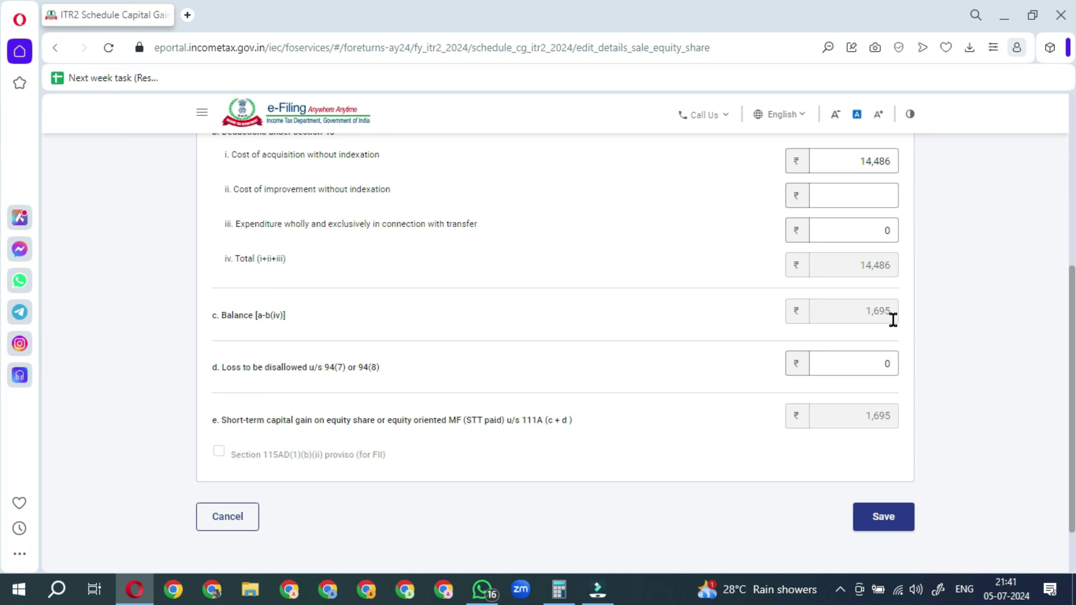
{"action": "left_click", "coordinate": [885, 525]}
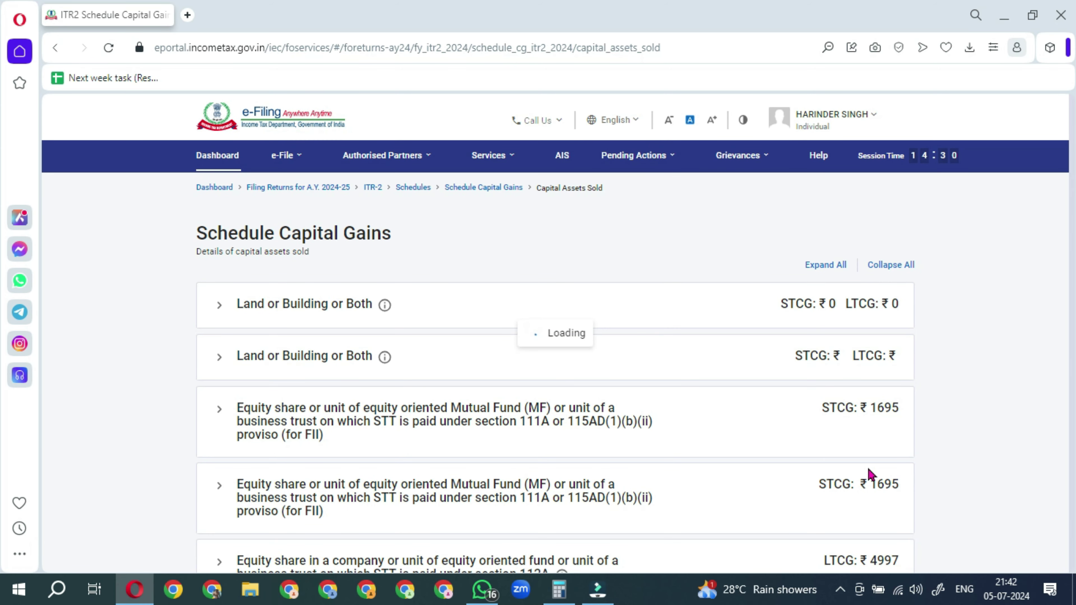
{"action": "scroll", "coordinate": [641, 271], "scroll_direction": "down", "scroll_amount": 2}
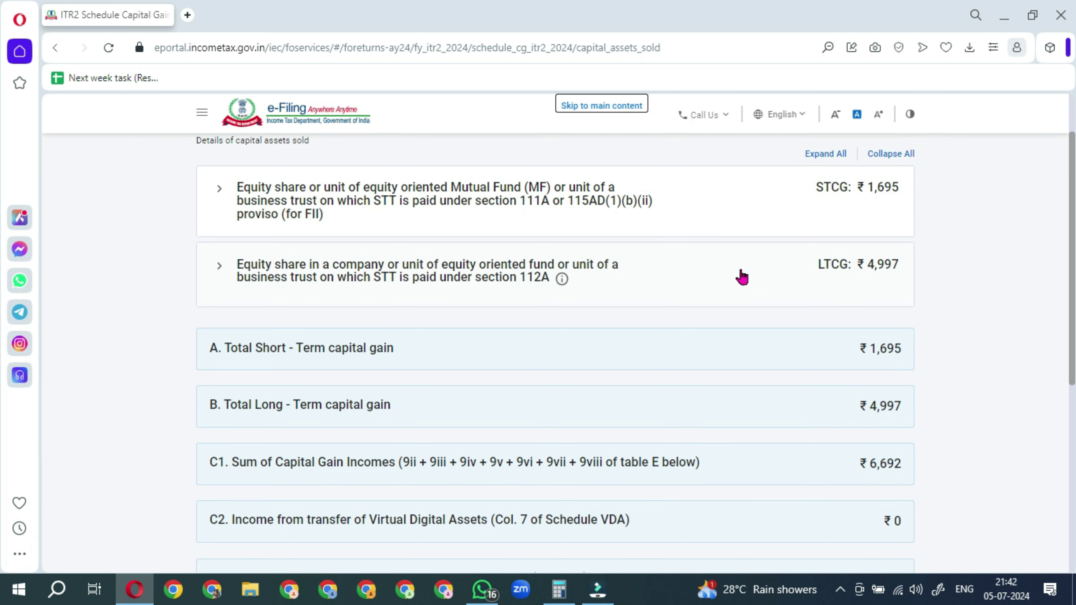
- Open the section 112A equity entry for editing, check the total sale value in its linked Schedule 112A, and confirm that schedule
{"action": "left_click", "coordinate": [769, 266]}
{"action": "left_click", "coordinate": [807, 271]}
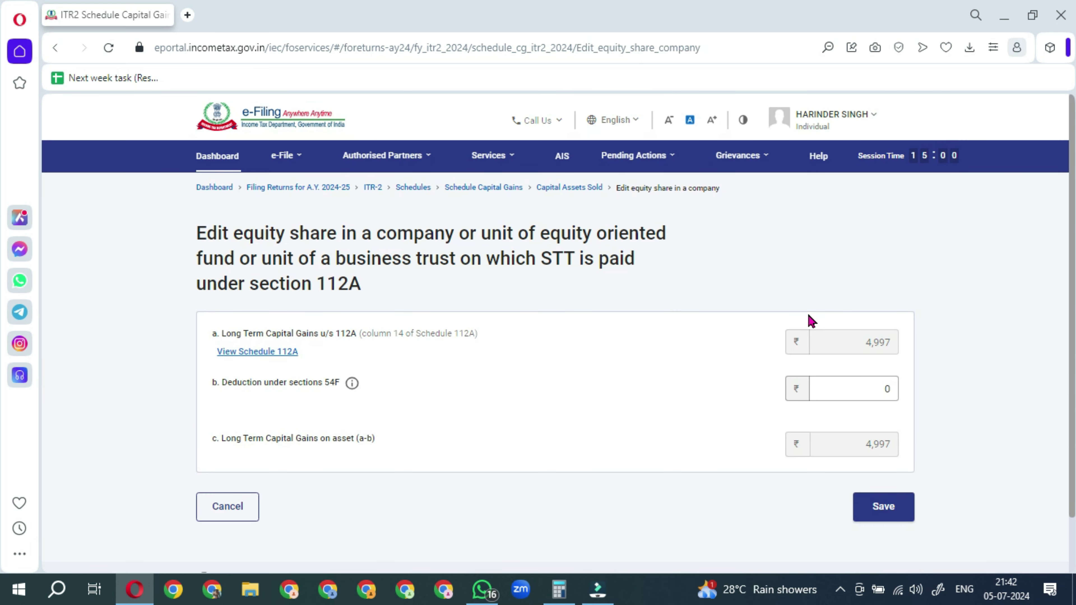
{"action": "scroll", "coordinate": [468, 378], "scroll_direction": "down", "scroll_amount": 2}
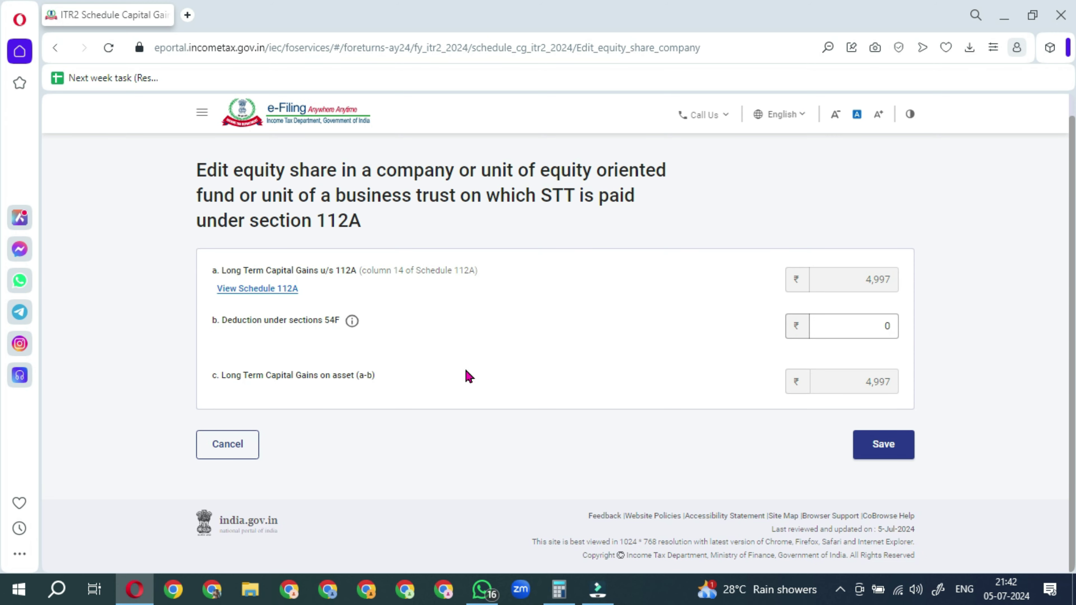
{"action": "left_click", "coordinate": [257, 289]}
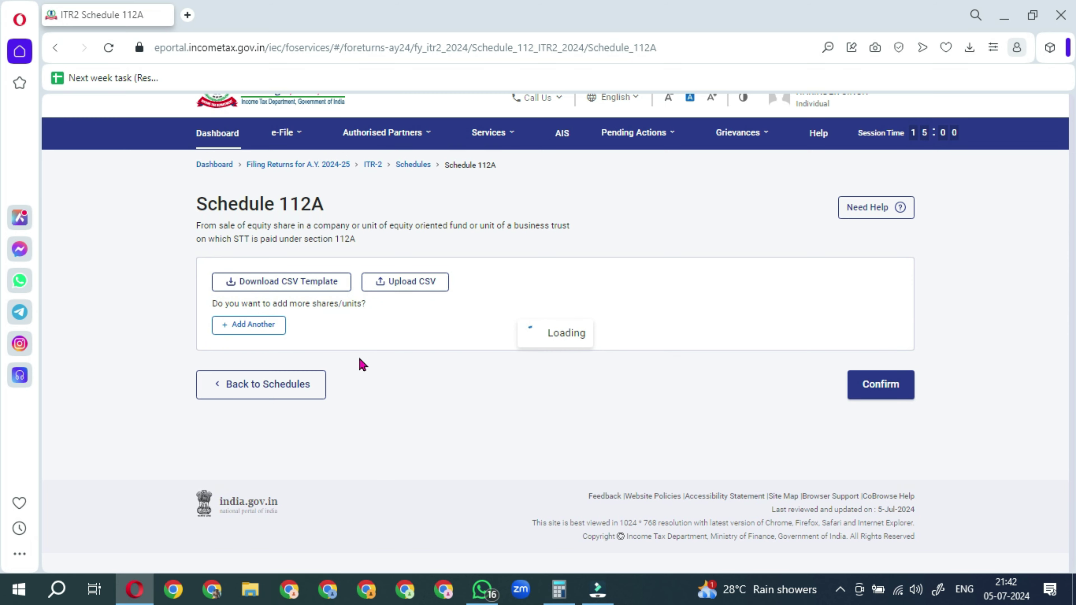
{"action": "scroll", "coordinate": [425, 429], "scroll_direction": "down", "scroll_amount": 3}
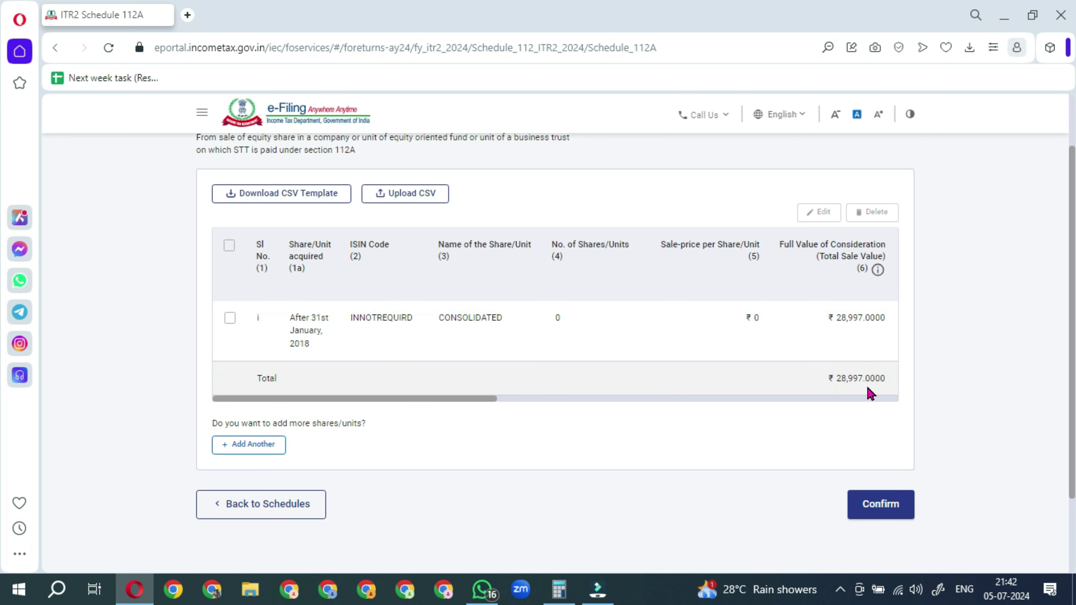
{"action": "left_click", "coordinate": [876, 511]}
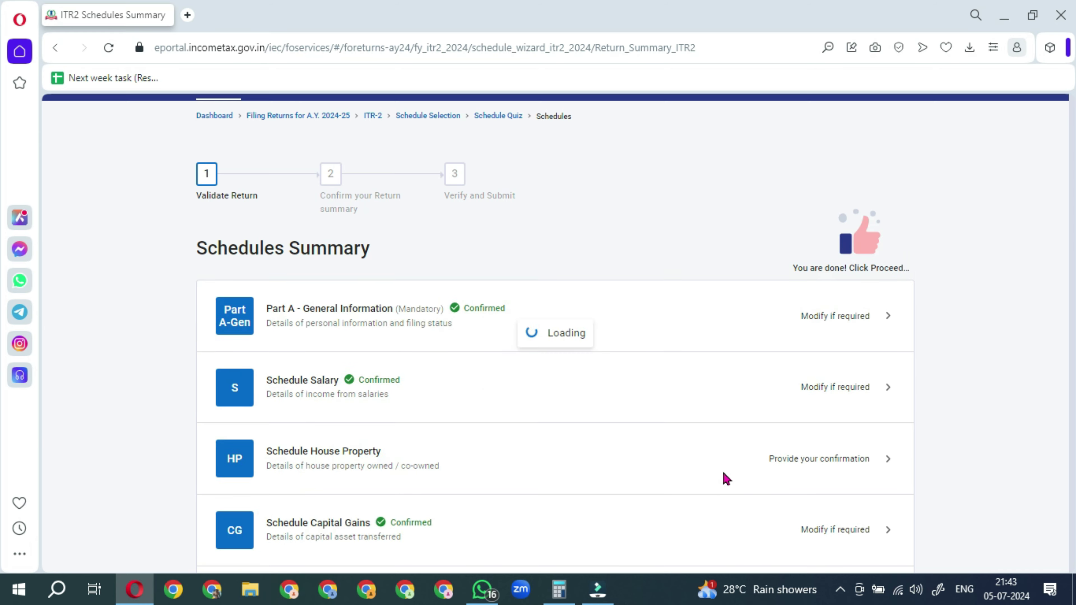
- Reopen Schedule Capital Gains from the schedules summary, acknowledge the section 234C notice, and continue with the selected equity asset types
{"action": "scroll", "coordinate": [727, 479], "scroll_direction": "down", "scroll_amount": 5}
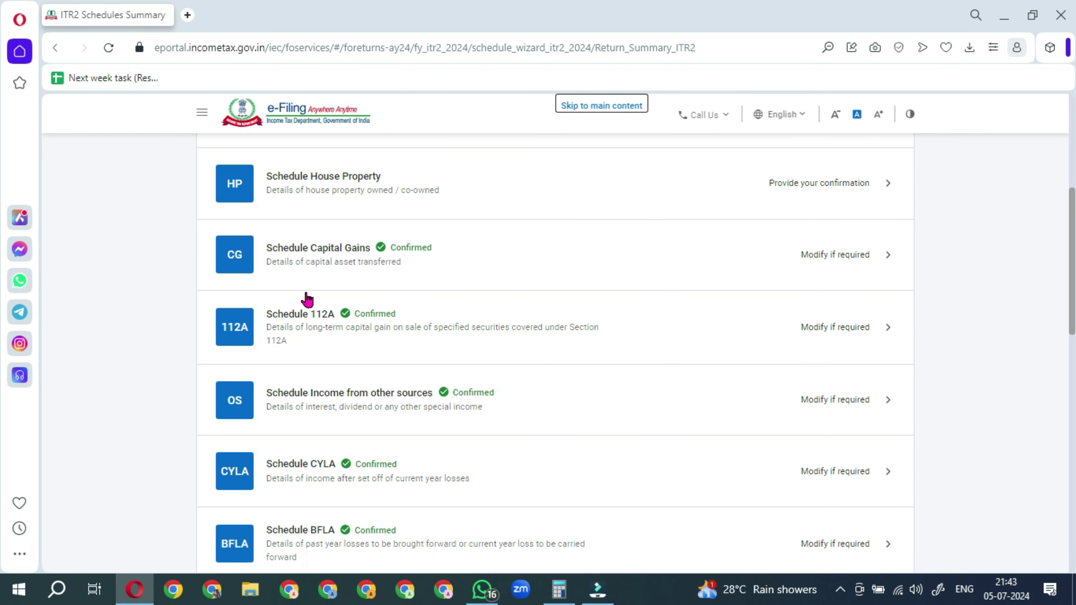
{"action": "left_click", "coordinate": [312, 248]}
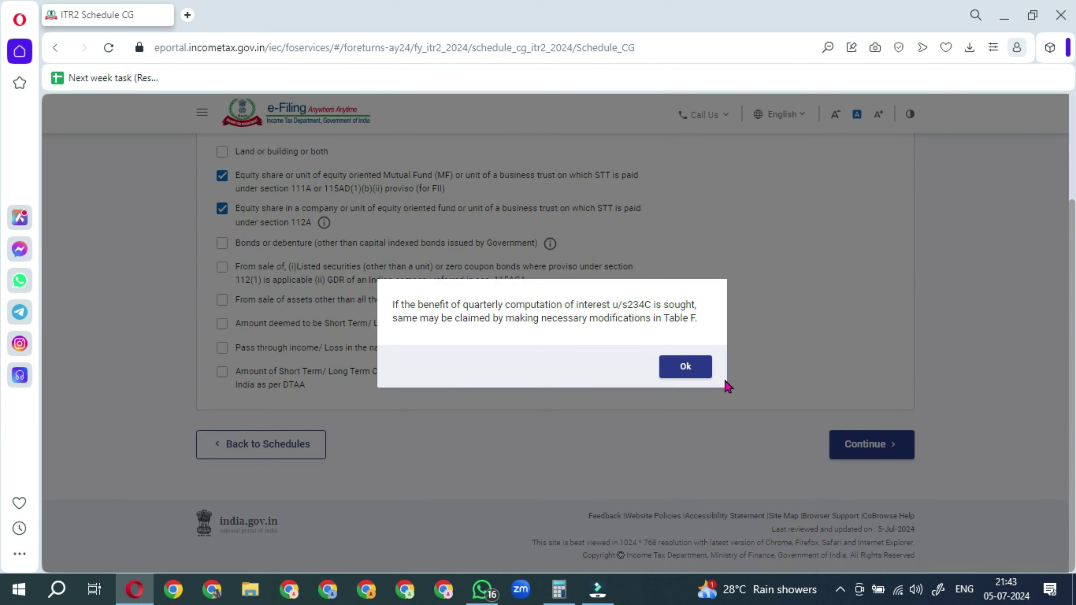
{"action": "left_click", "coordinate": [685, 367]}
{"action": "left_click", "coordinate": [851, 445]}
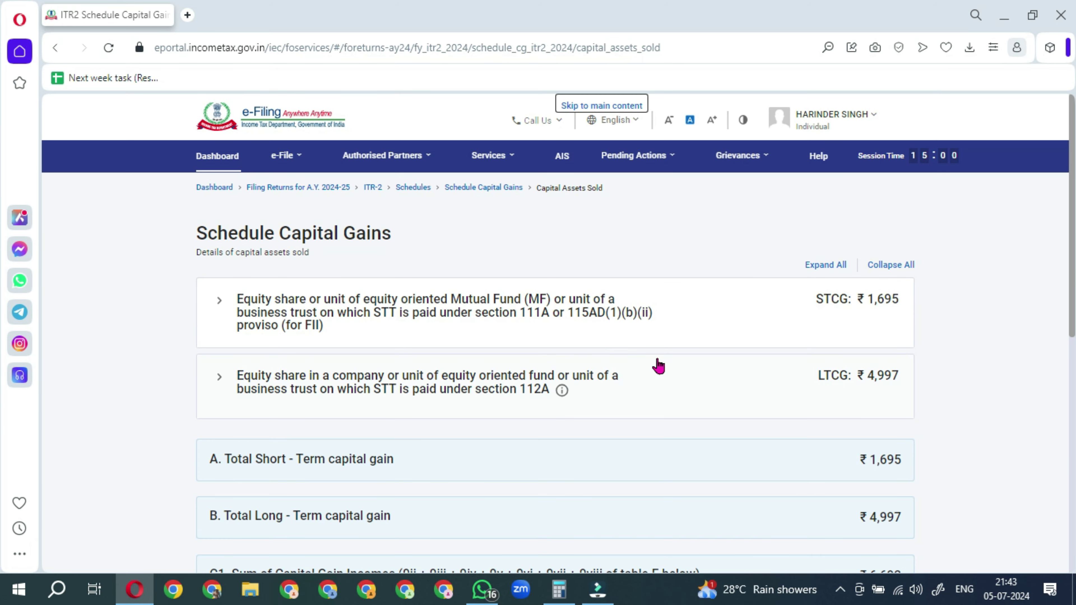
- Expand table F on accrual/receipt of capital gain and examine the period-wise short-term gains at 15% and long-term gains at 10%
{"action": "scroll", "coordinate": [653, 377], "scroll_direction": "down", "scroll_amount": 5}
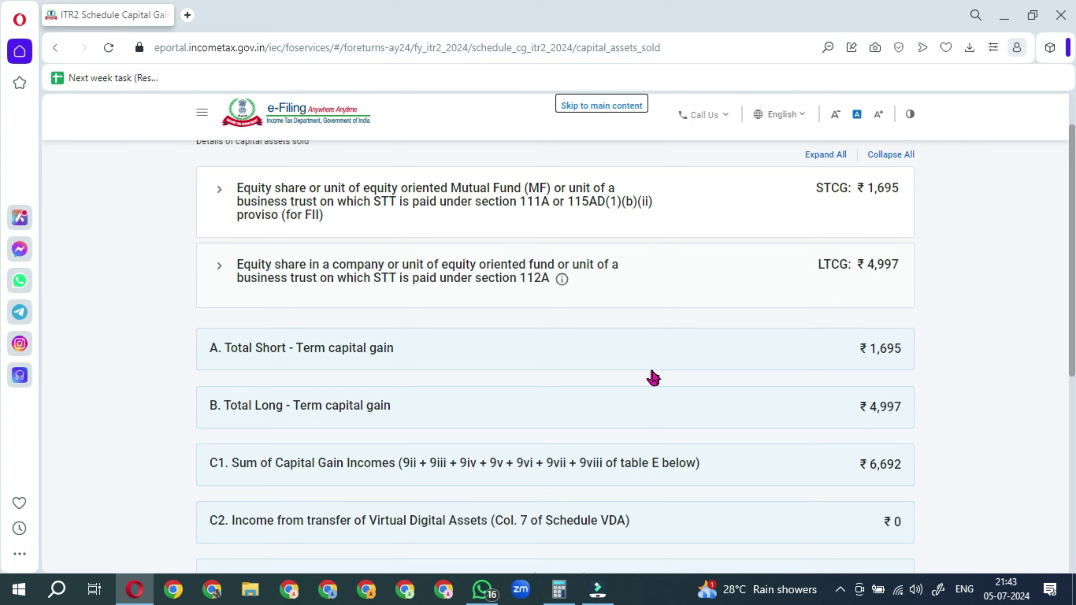
{"action": "scroll", "coordinate": [654, 377], "scroll_direction": "down", "scroll_amount": 5}
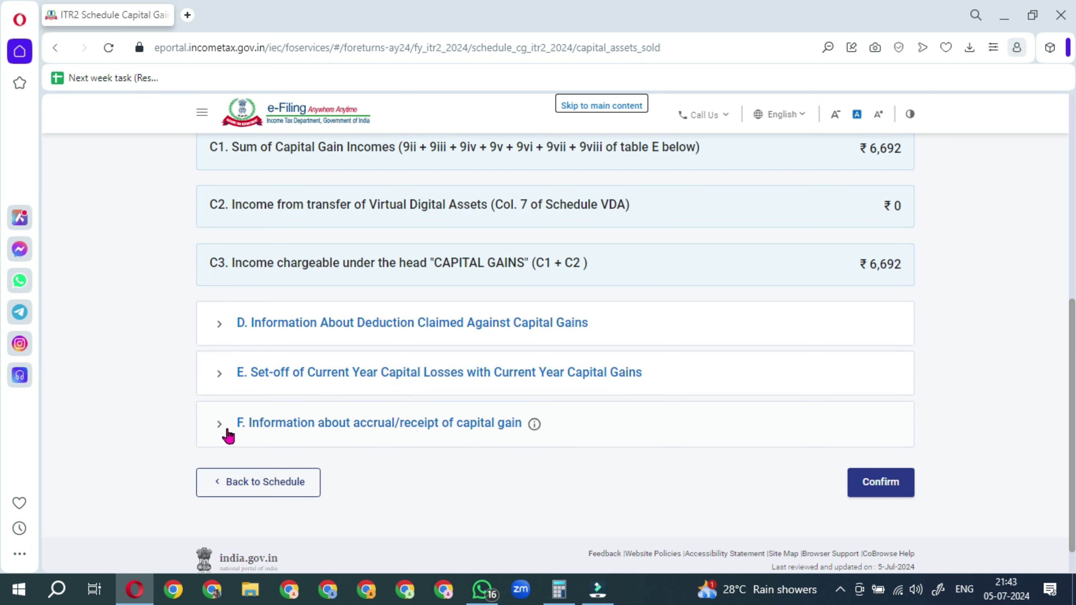
{"action": "left_click", "coordinate": [227, 424]}
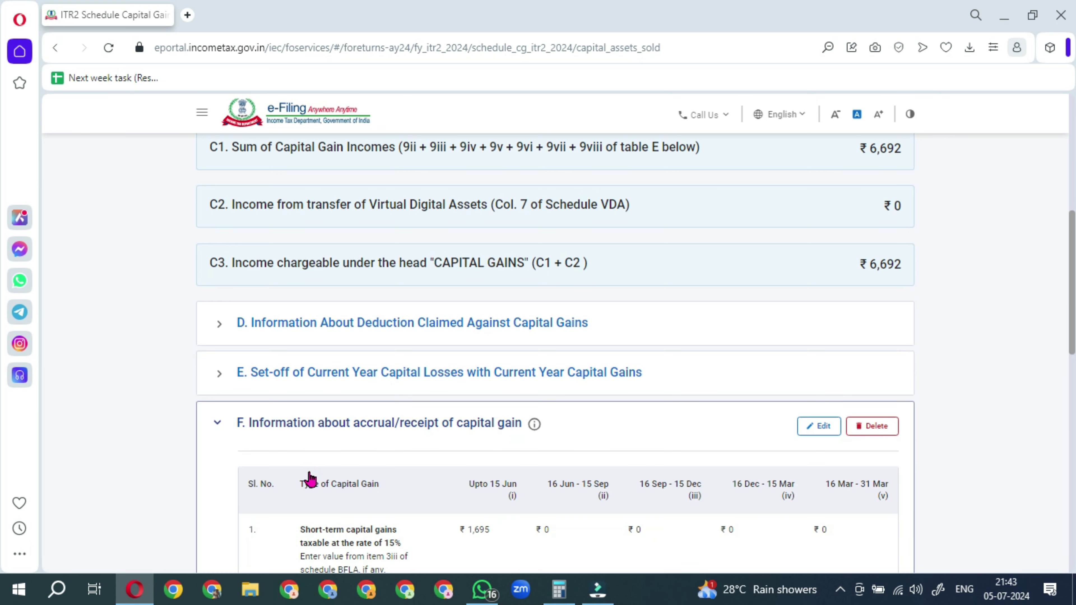
{"action": "scroll", "coordinate": [345, 487], "scroll_direction": "down", "scroll_amount": 8}
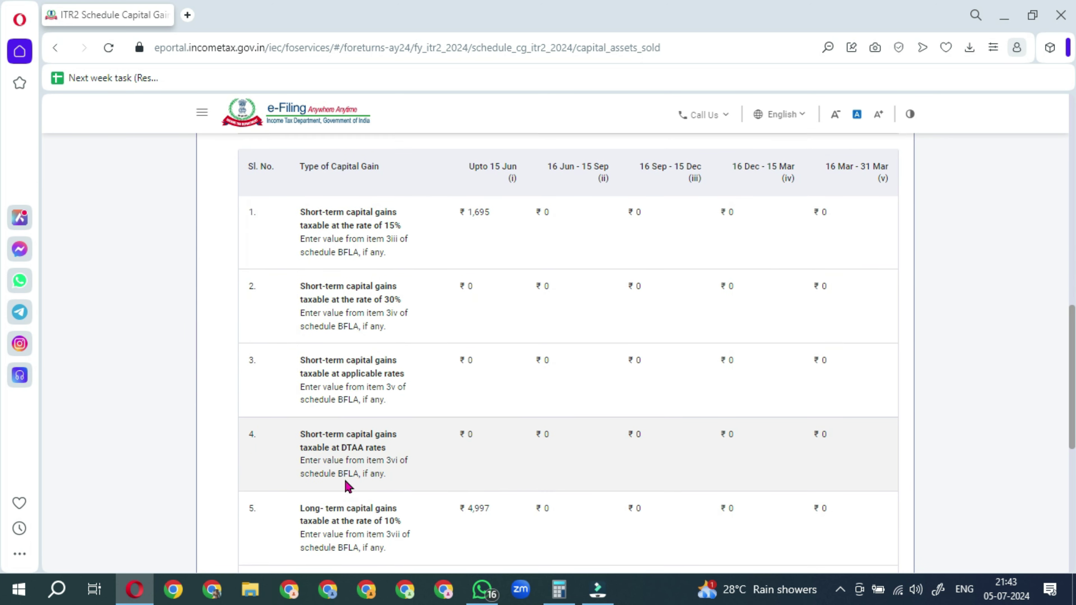
{"action": "scroll", "coordinate": [345, 487], "scroll_direction": "down", "scroll_amount": 7}
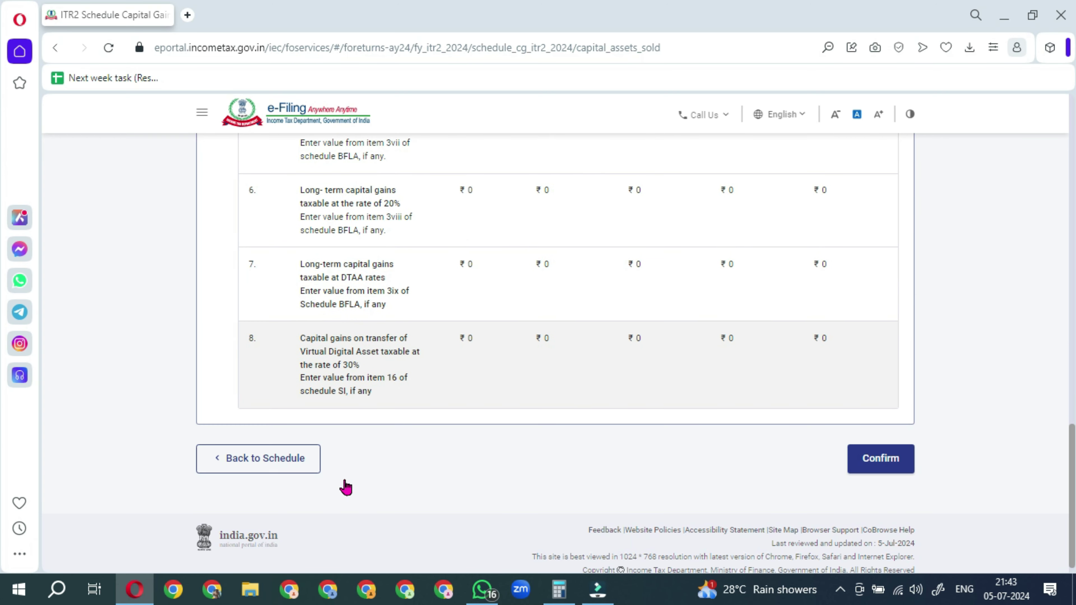
{"action": "scroll", "coordinate": [345, 488], "scroll_direction": "up", "scroll_amount": 3}
{"action": "scroll", "coordinate": [345, 487], "scroll_direction": "up", "scroll_amount": 6}
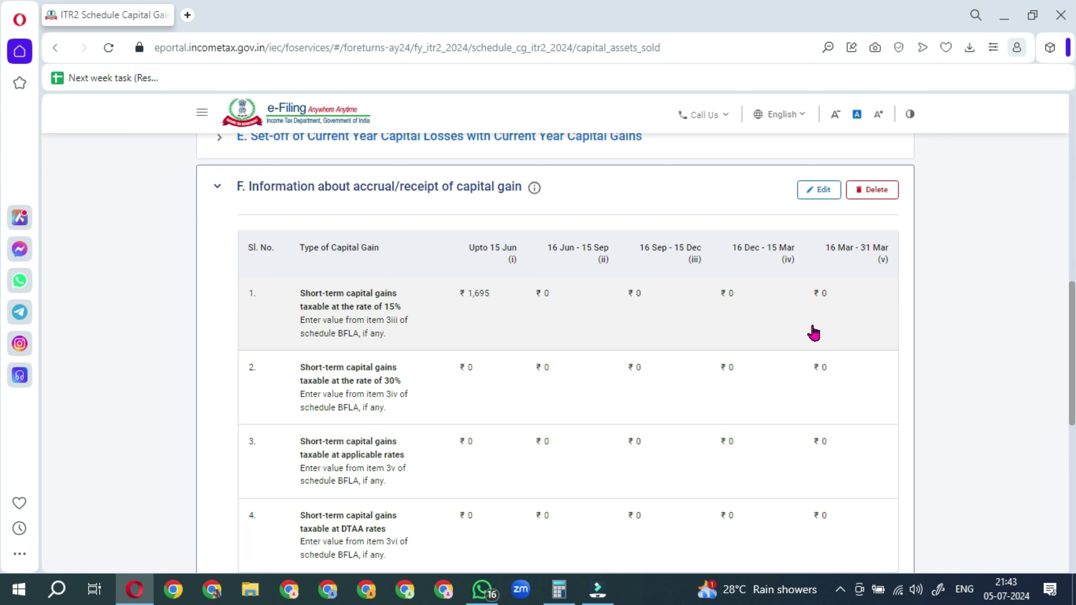
{"action": "scroll", "coordinate": [817, 345], "scroll_direction": "down", "scroll_amount": 5}
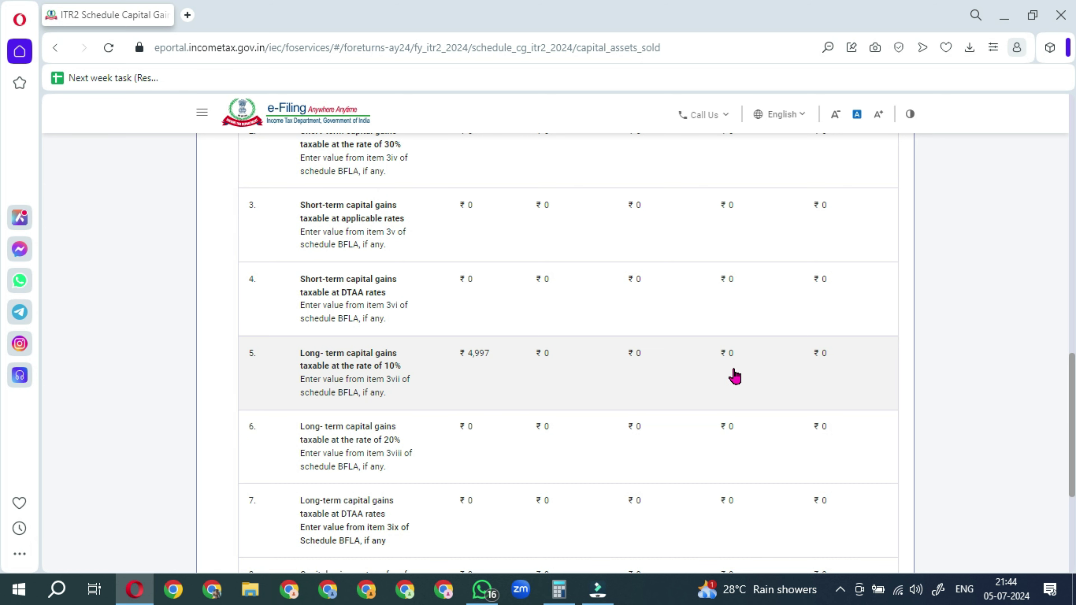
{"action": "scroll", "coordinate": [735, 376], "scroll_direction": "down", "scroll_amount": 5}
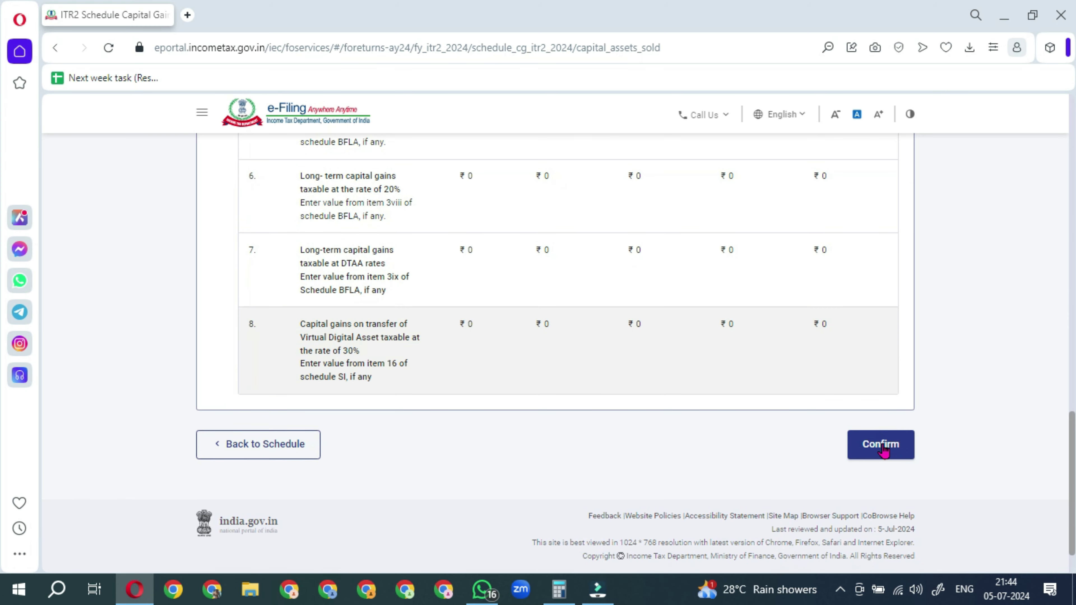
{"action": "scroll", "coordinate": [745, 415], "scroll_direction": "up", "scroll_amount": 8}
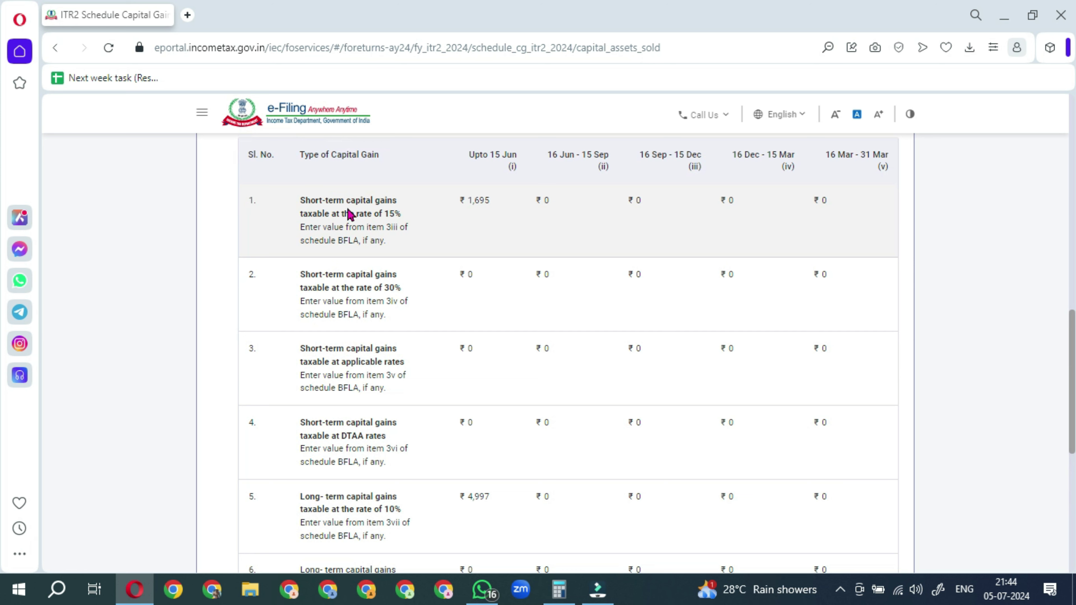
{"action": "scroll", "coordinate": [438, 229], "scroll_direction": "down", "scroll_amount": 2}
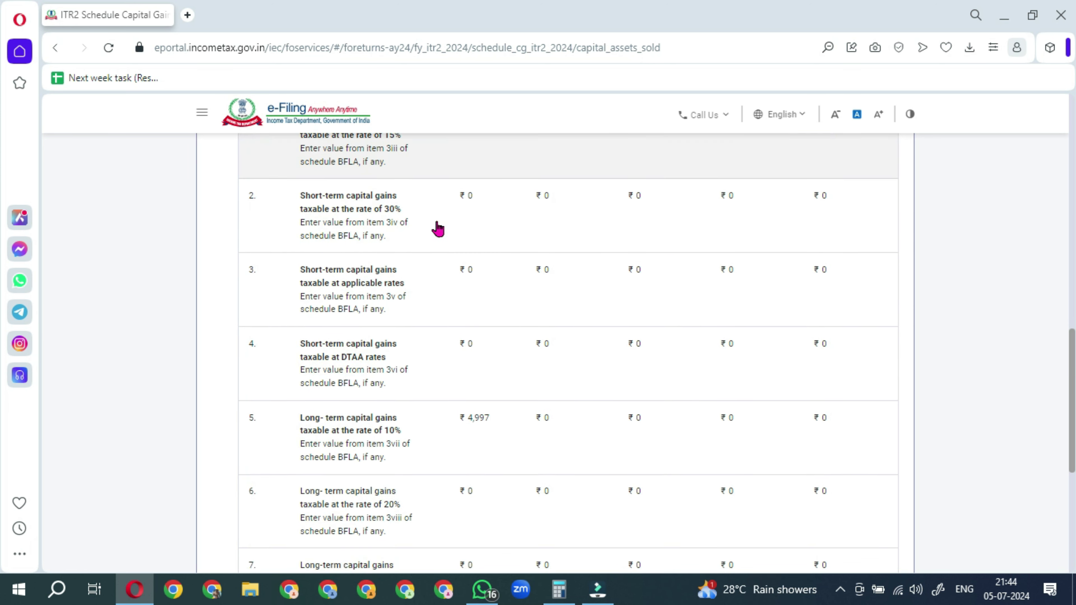
{"action": "scroll", "coordinate": [439, 231], "scroll_direction": "down", "scroll_amount": 4}
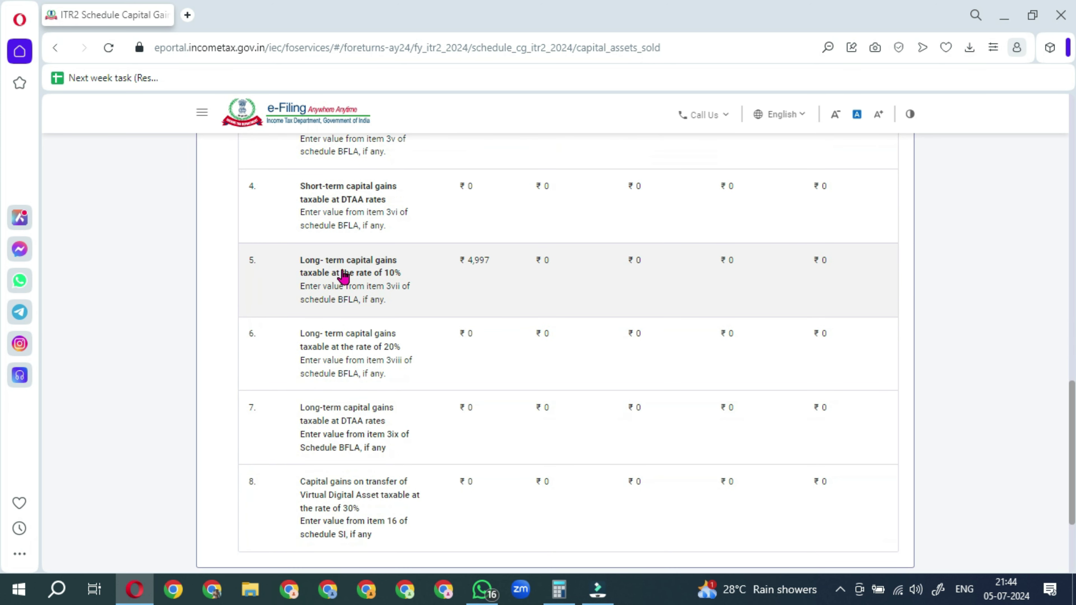
{"action": "scroll", "coordinate": [492, 275], "scroll_direction": "down", "scroll_amount": 4}
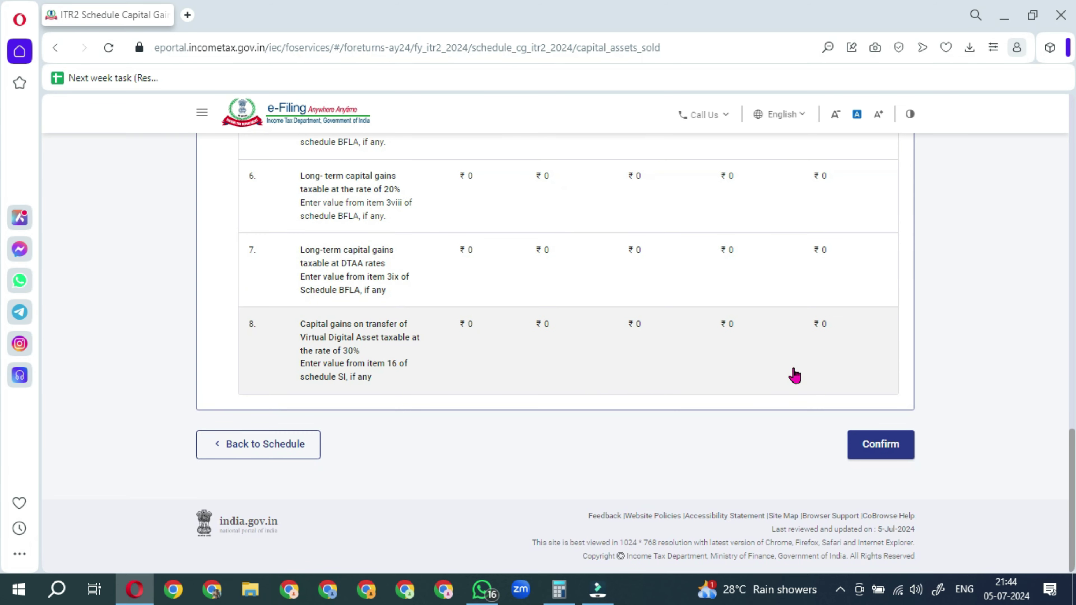
- Confirm Schedule Capital Gains and return to the schedules summary
{"action": "left_click", "coordinate": [905, 445]}
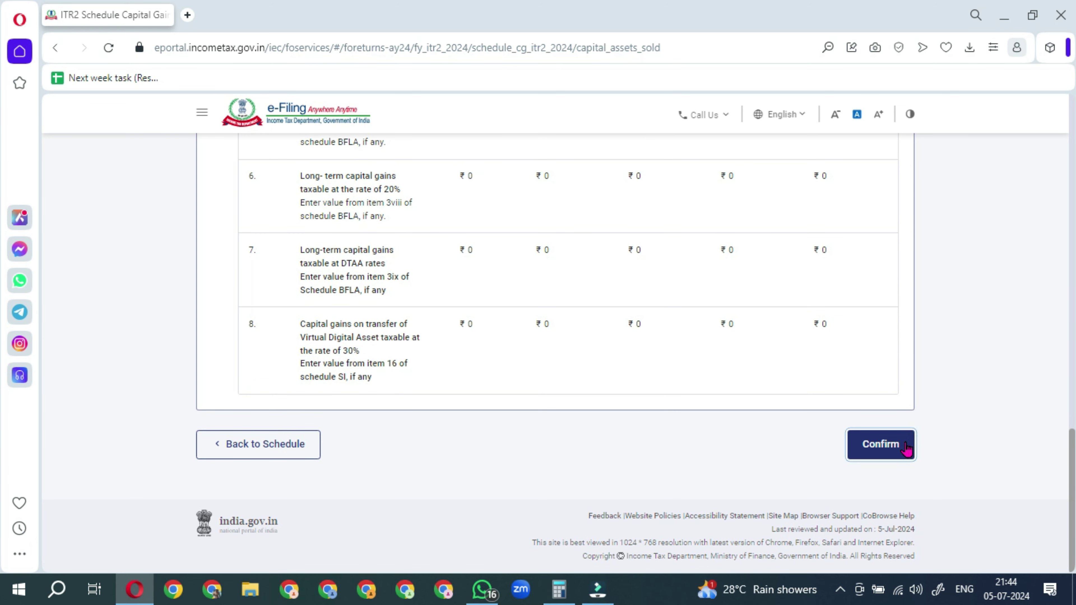
{"action": "left_click", "coordinate": [906, 446]}
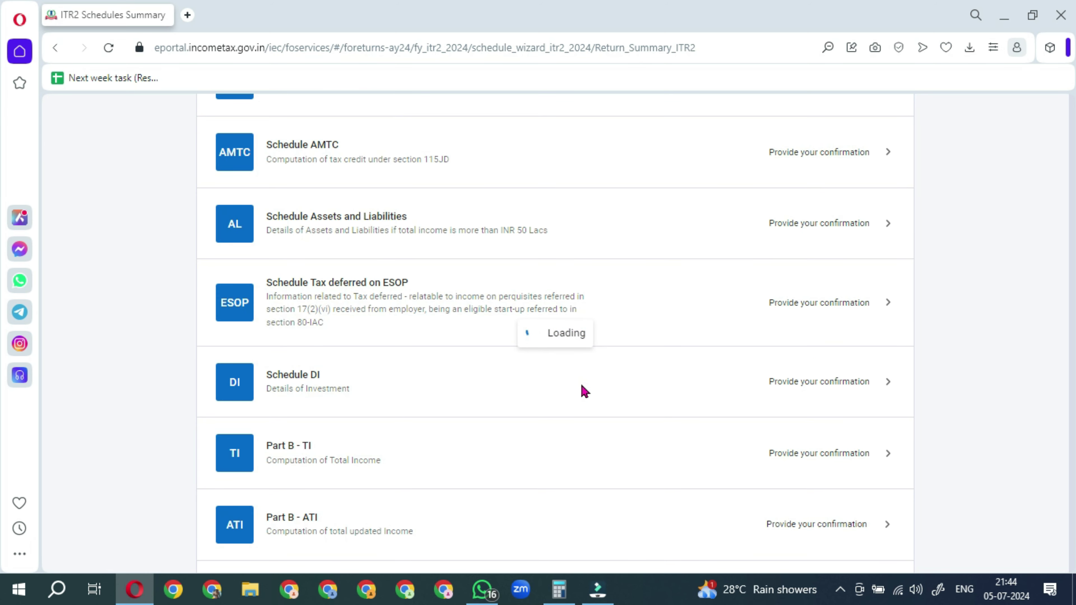
{"action": "scroll", "coordinate": [582, 392], "scroll_direction": "down", "scroll_amount": 5}
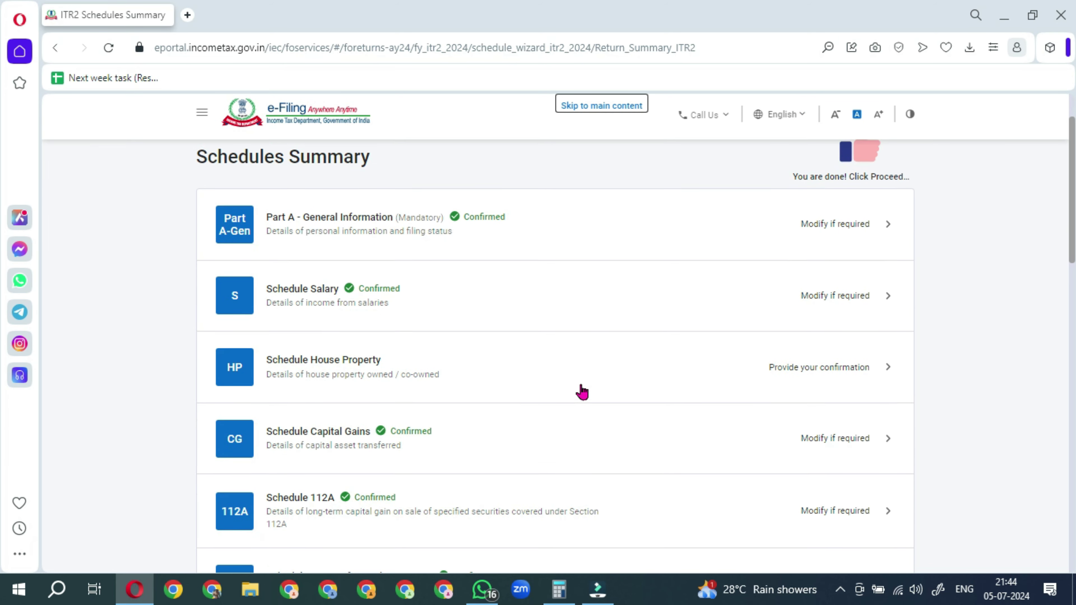